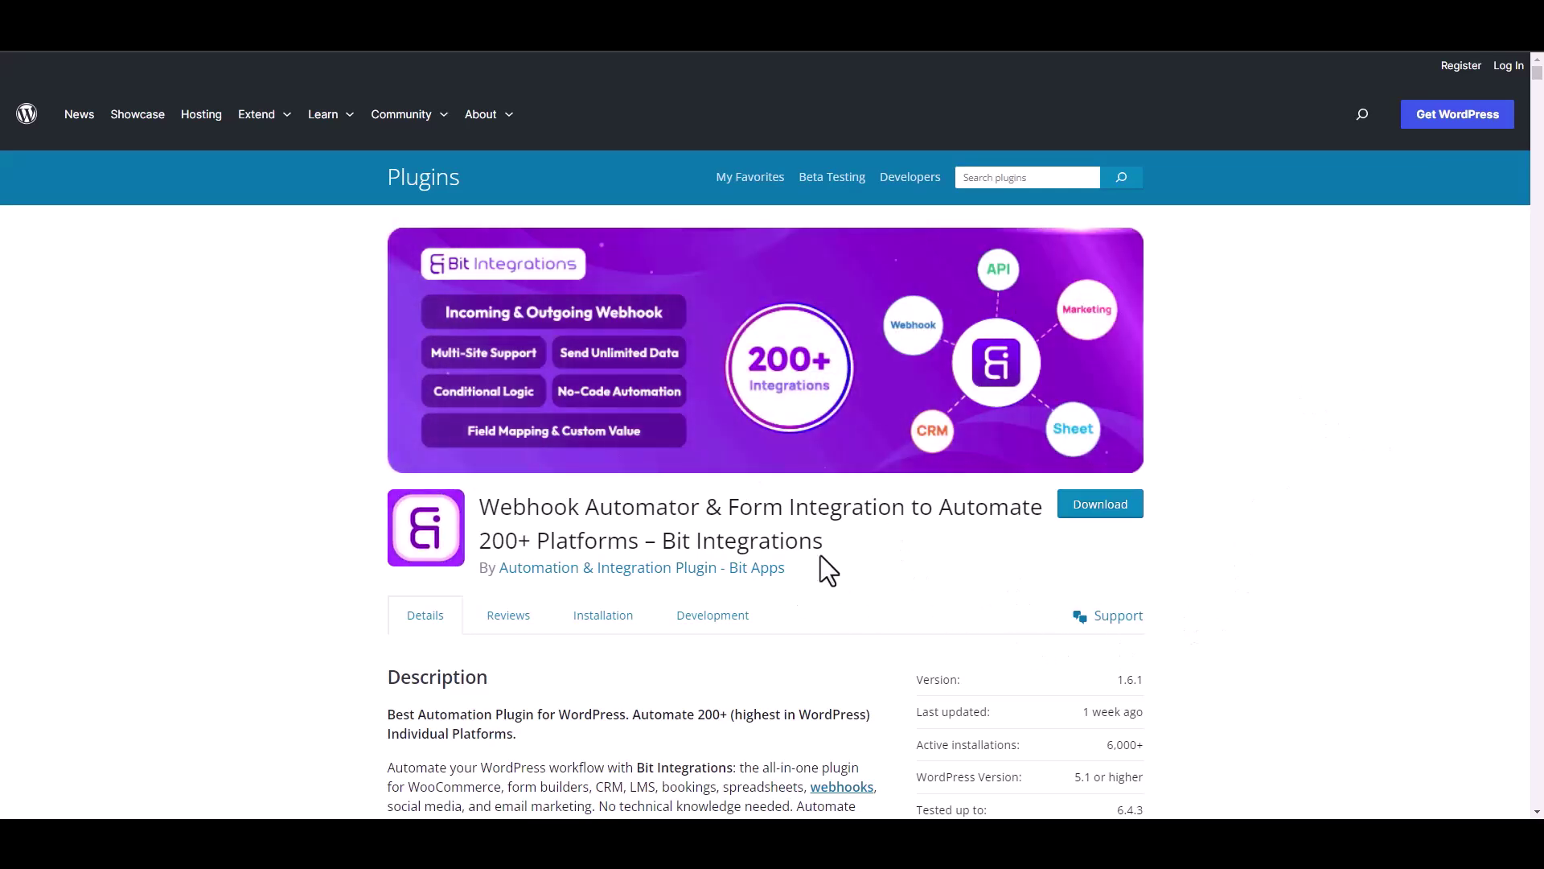
# Step: Create a new integration, pick the Spectra trigger from a 'spec' search, and start fetching
pyautogui.moveTo(663, 540); pyautogui.dragTo(826, 543)
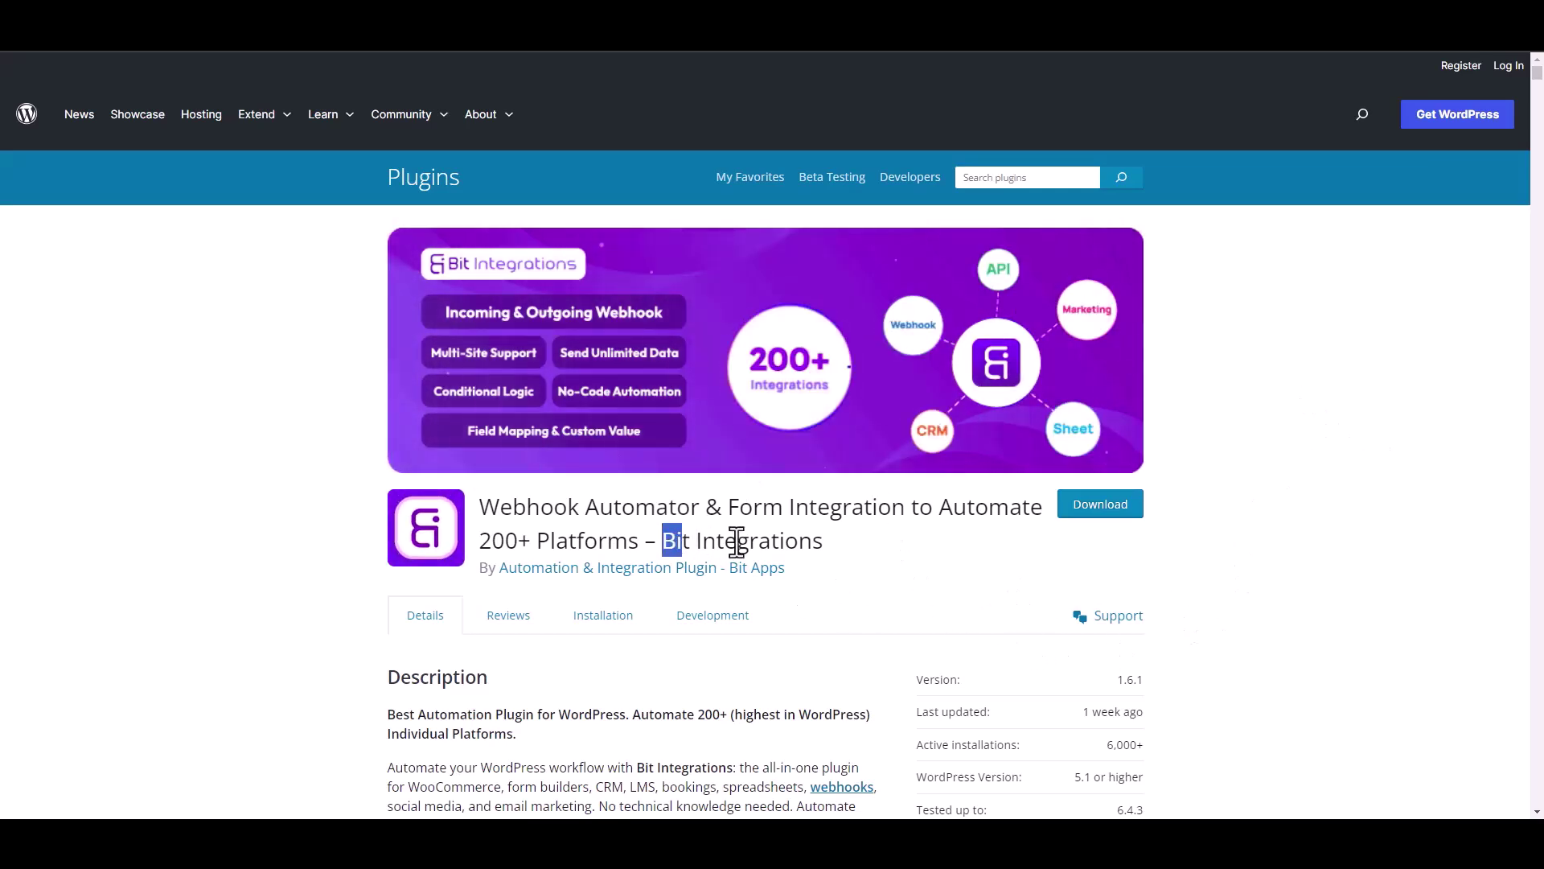
pyautogui.click(853, 567)
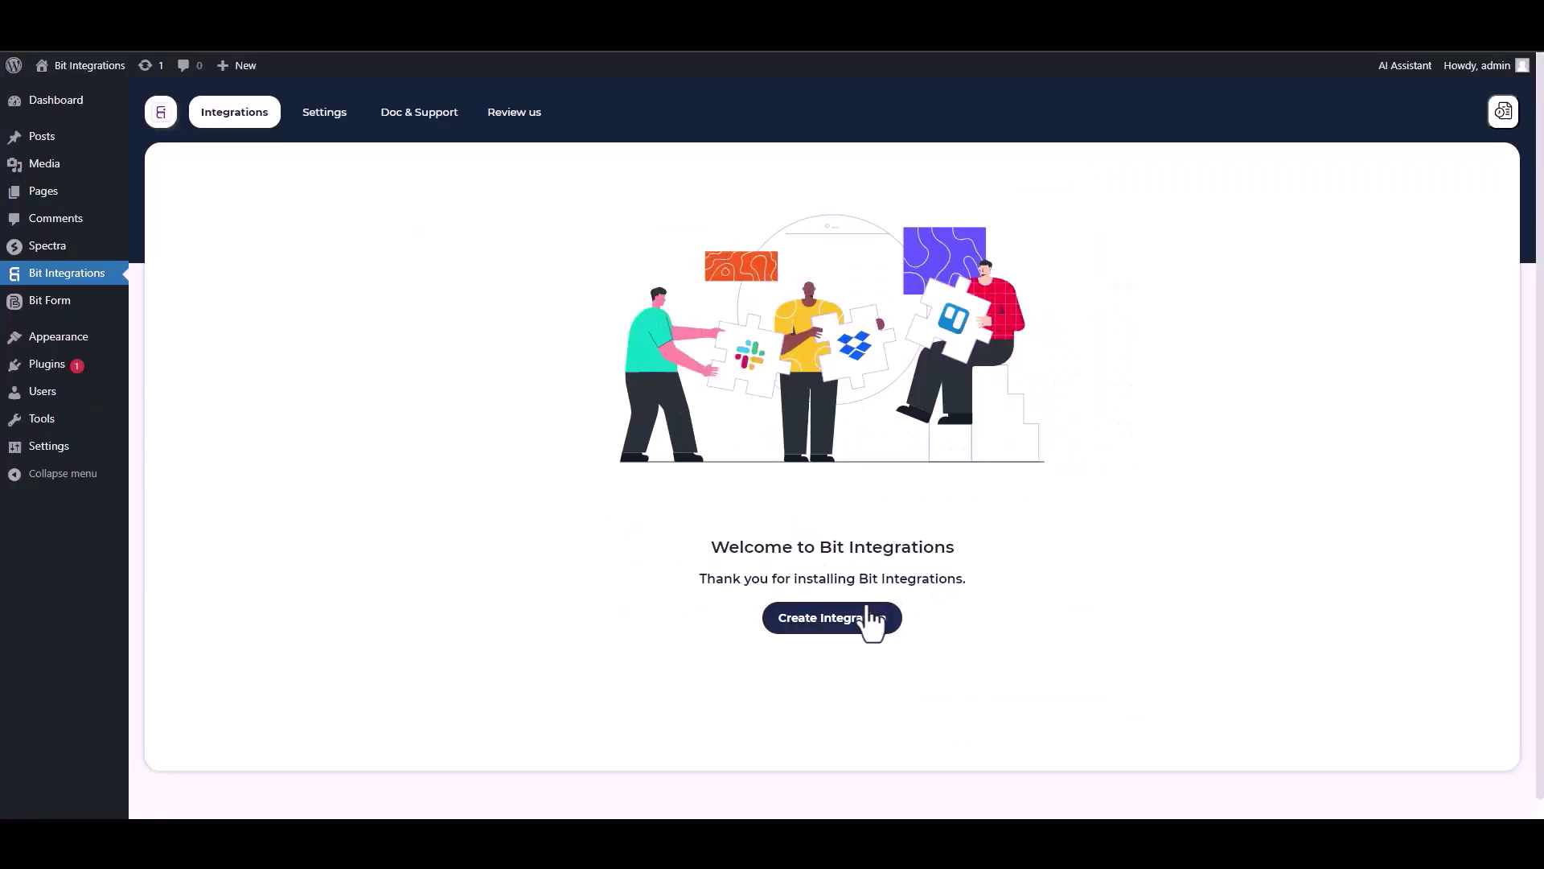
pyautogui.click(866, 620)
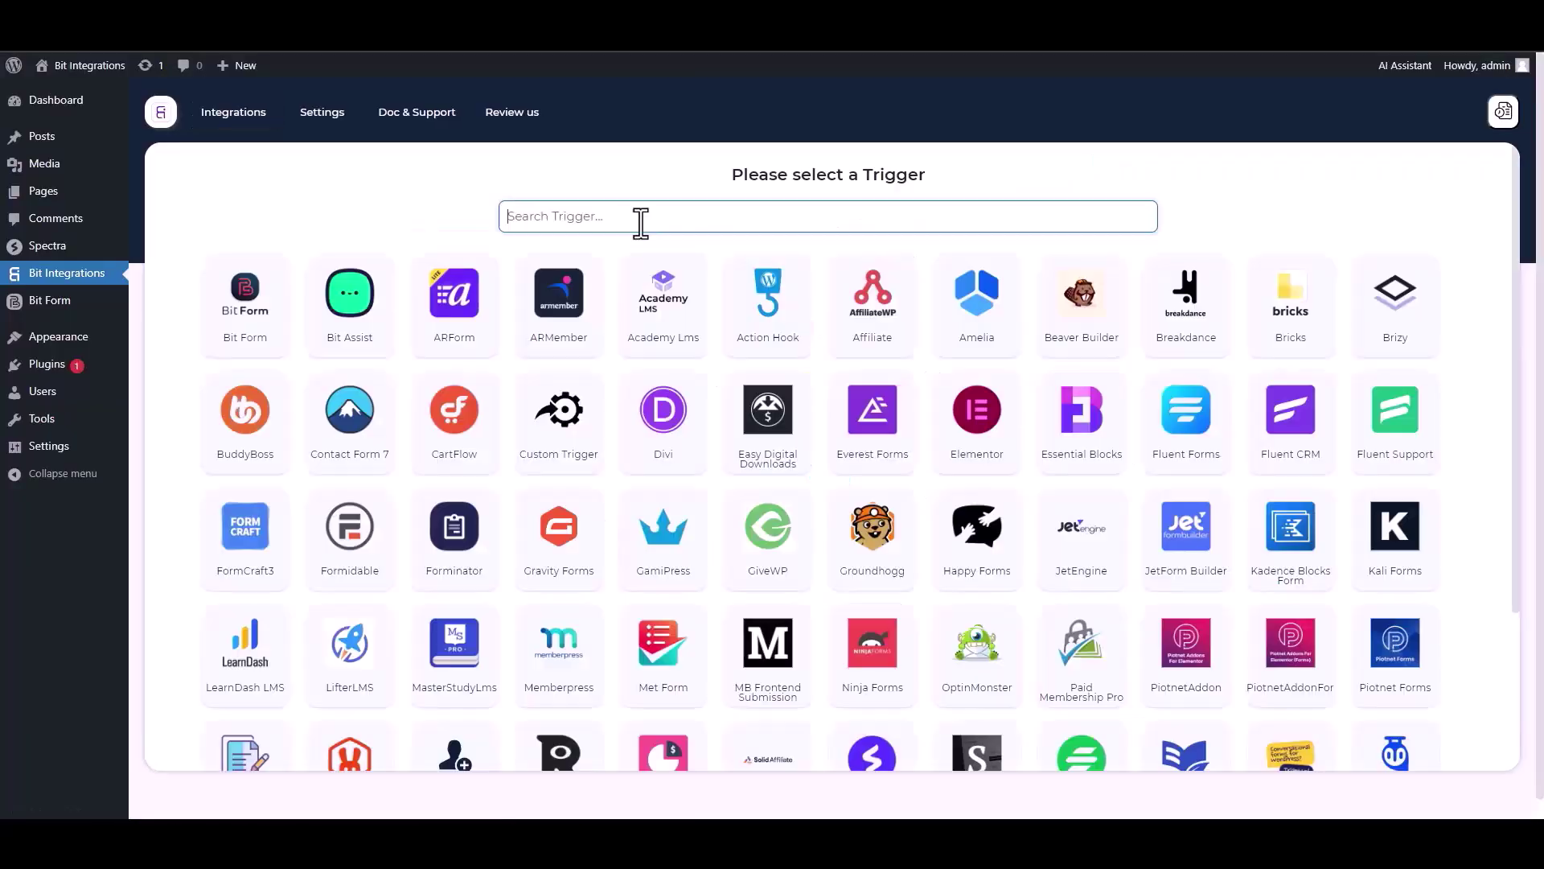
pyautogui.click(641, 216)
pyautogui.write('spec')
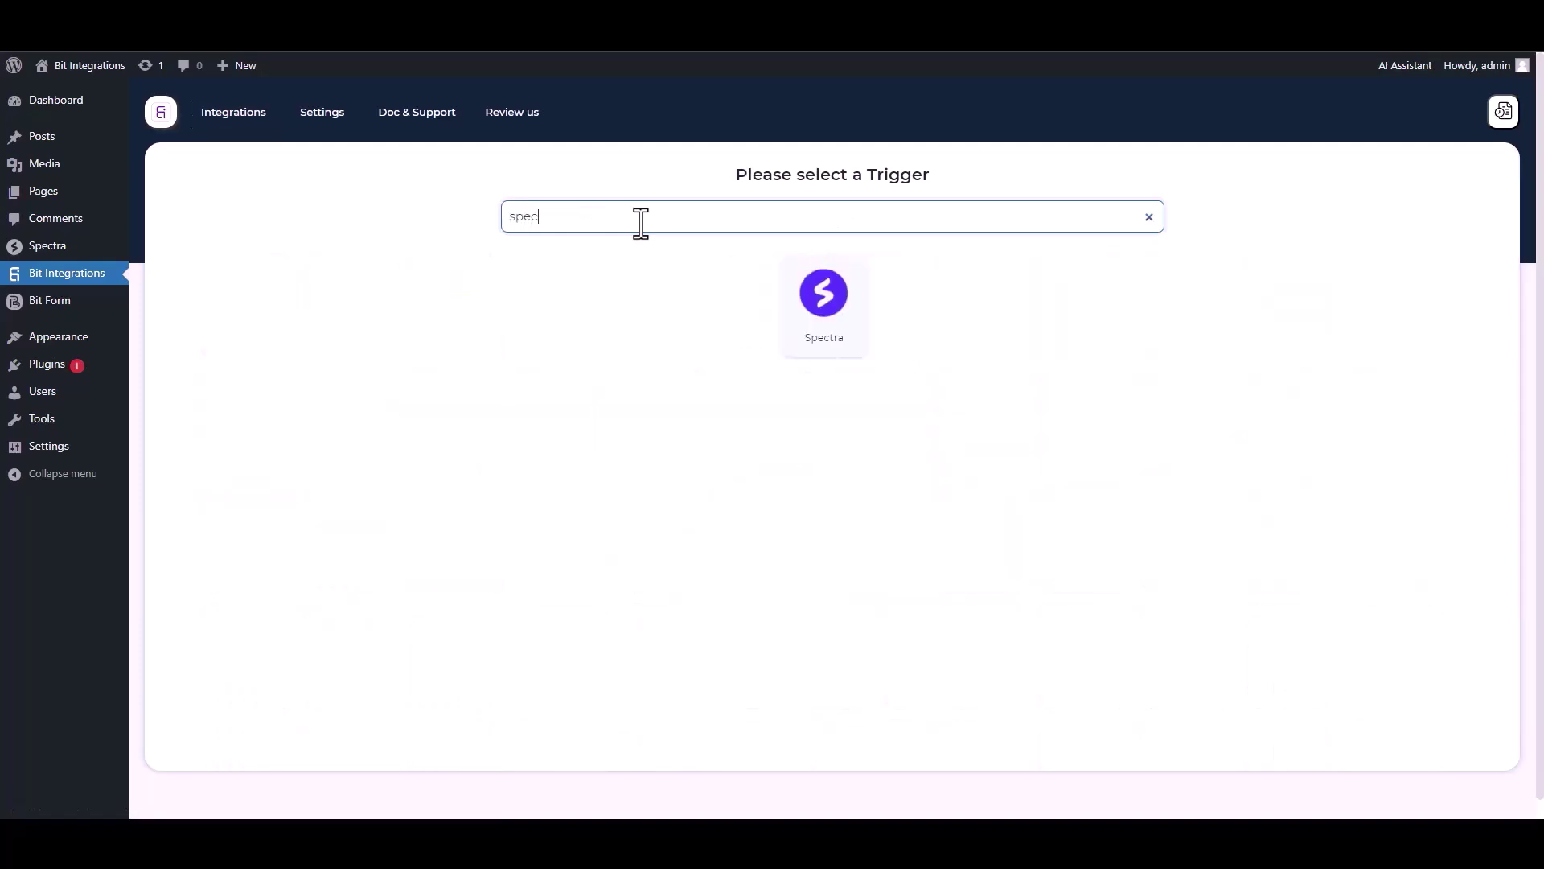
pyautogui.click(822, 304)
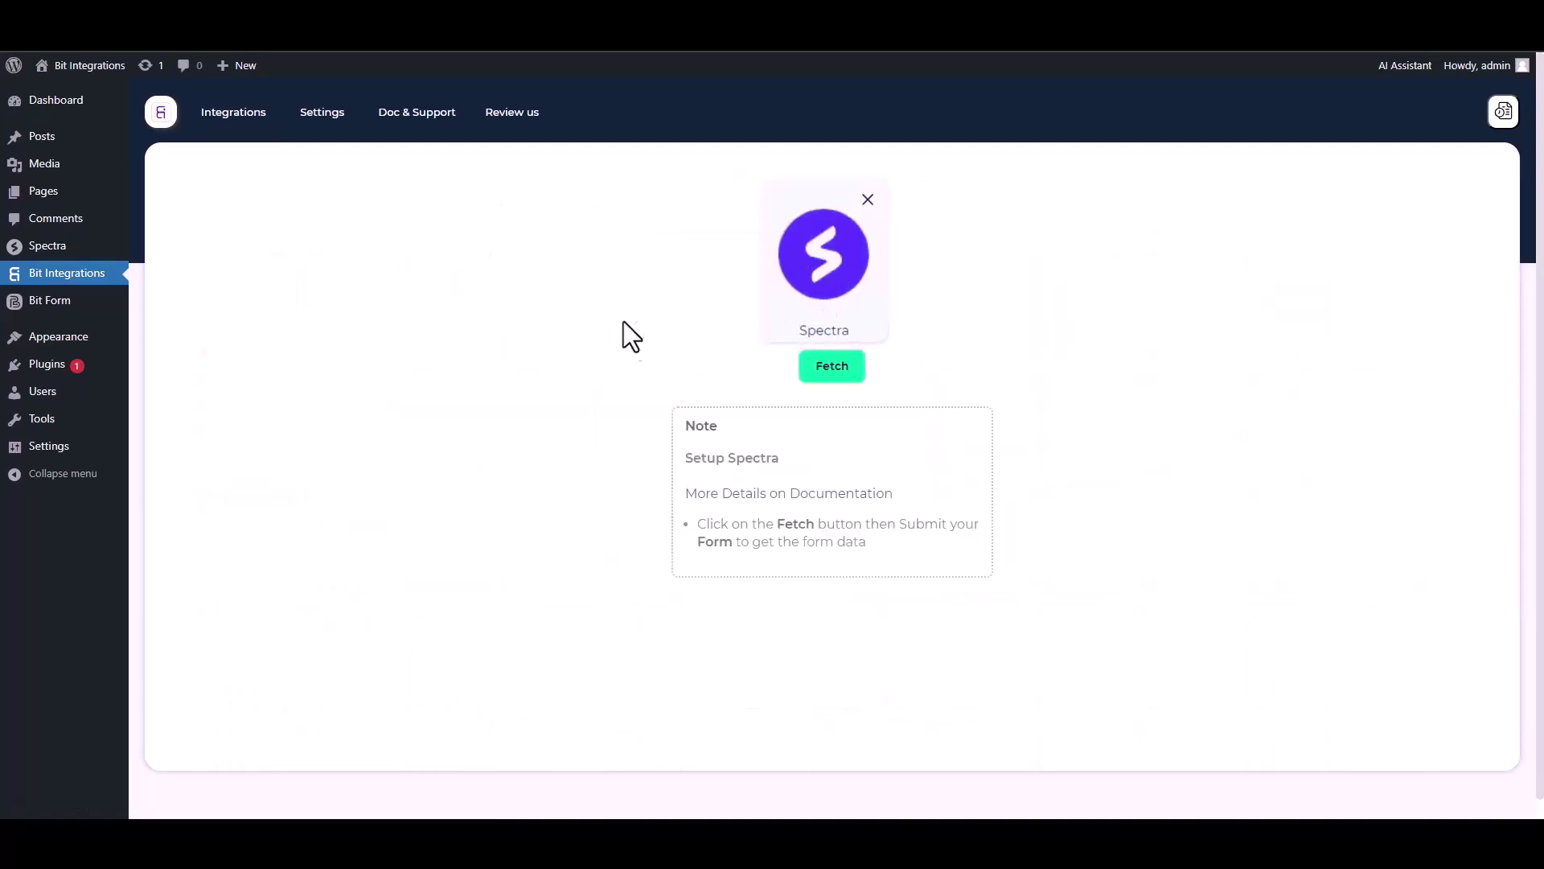
pyautogui.click(830, 366)
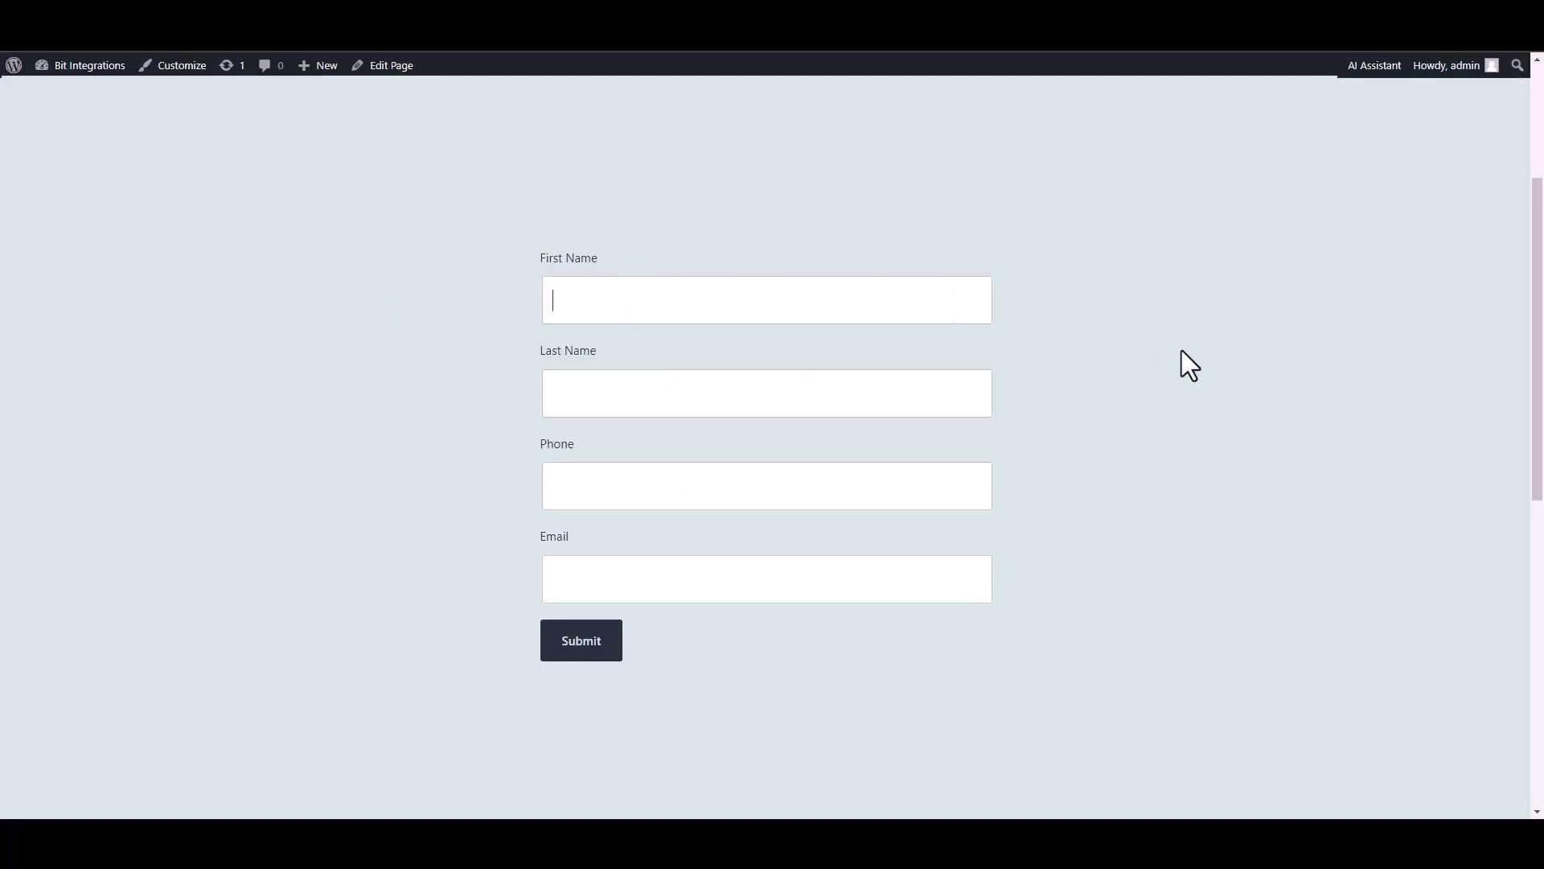
pyautogui.write('ye')
# Step: Fill the Spectra form's first name, last name, phone and email with test data and submit
pyautogui.press('BackSpace')
pyautogui.press('BackSpace')
pyautogui.write('test')
pyautogui.press('Tab')
pyautogui.write('test')
pyautogui.write('2')
pyautogui.click(829, 476)
pyautogui.write('5515456')
pyautogui.click(871, 584)
pyautogui.write('test@')
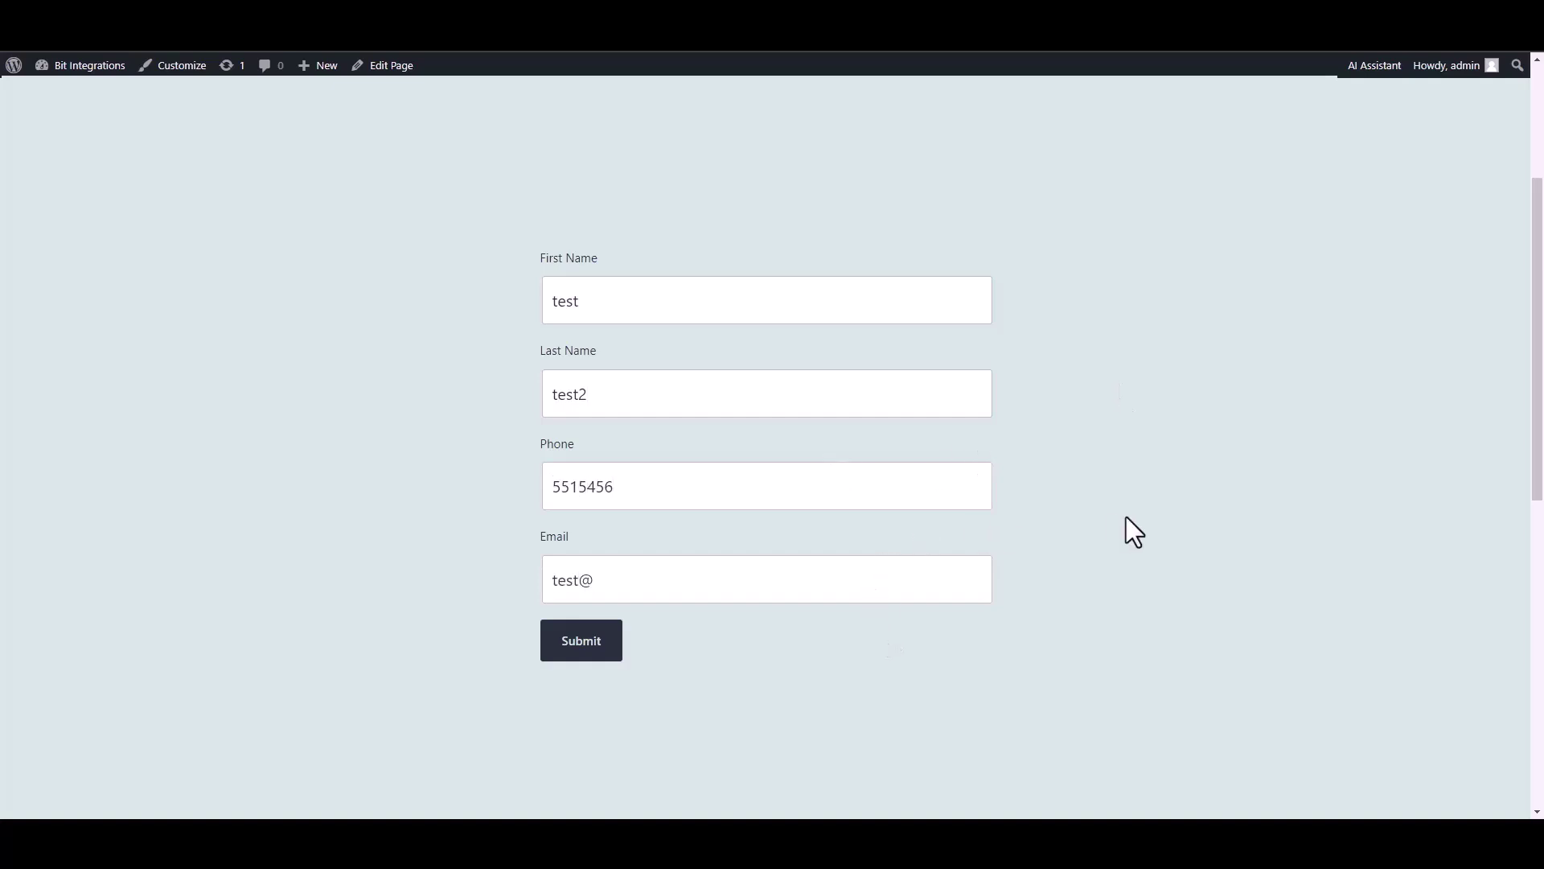
pyautogui.write('gmail.com')
pyautogui.click(577, 649)
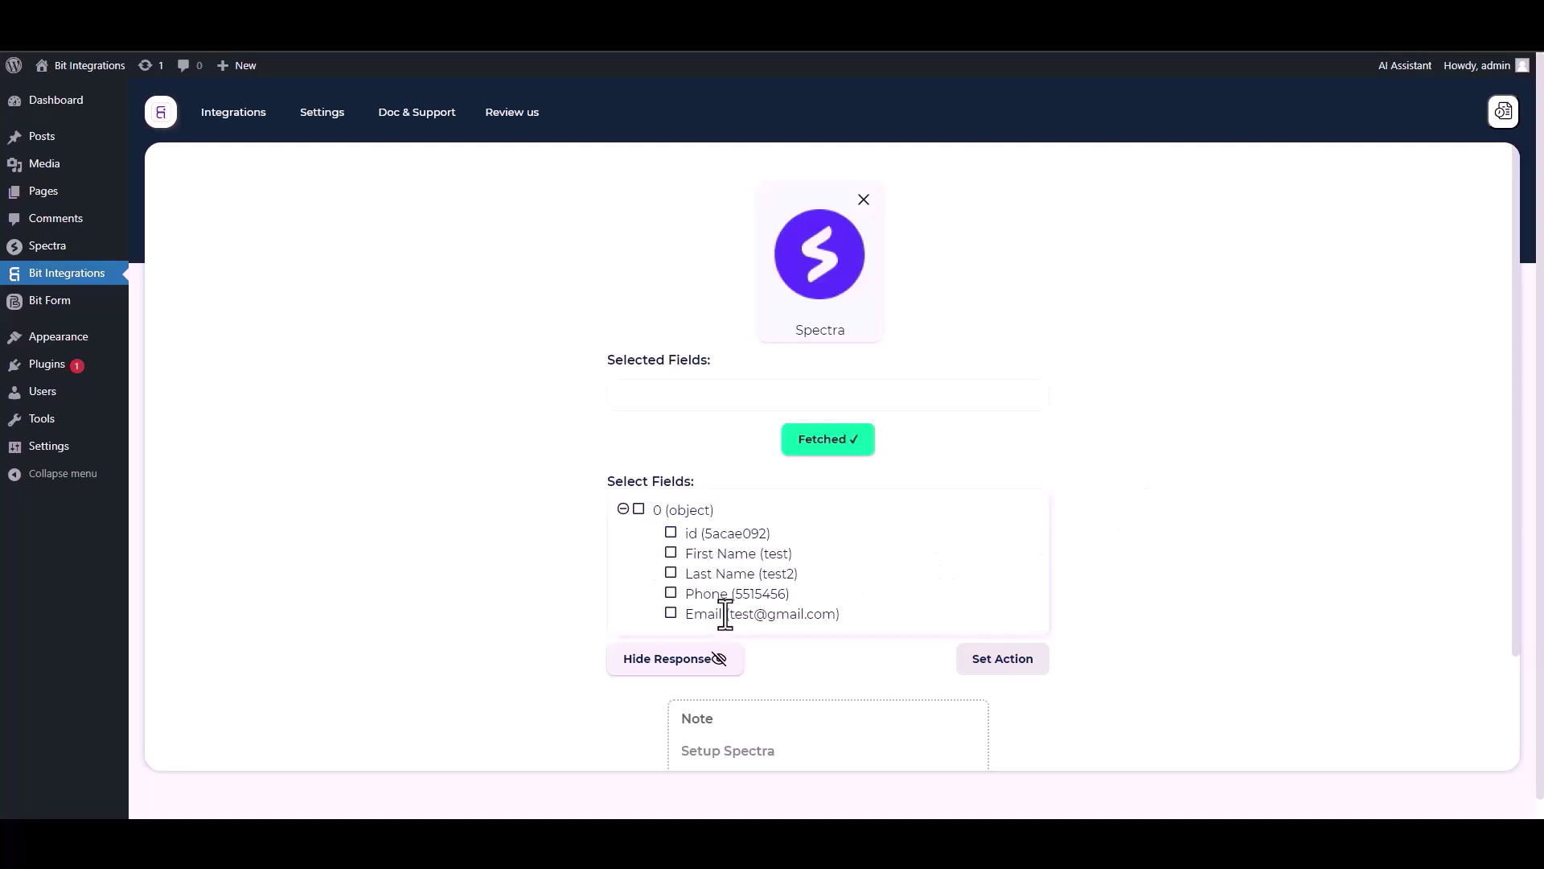
# Step: Tick the id, First Name, Last Name, Phone and Email checkboxes under Select Fields
pyautogui.click(672, 533)
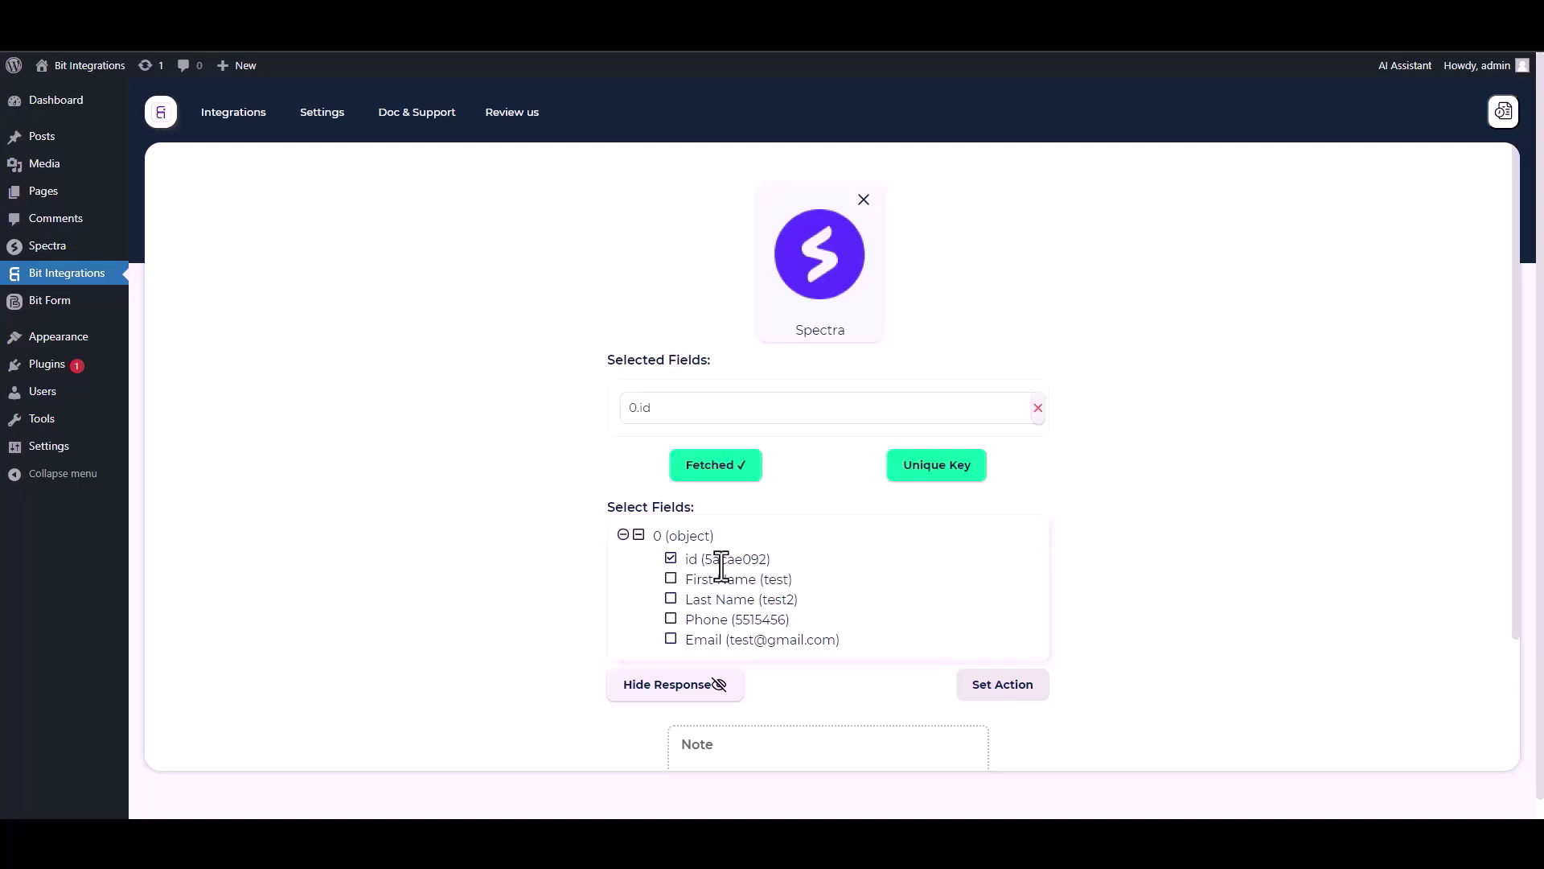
pyautogui.click(672, 580)
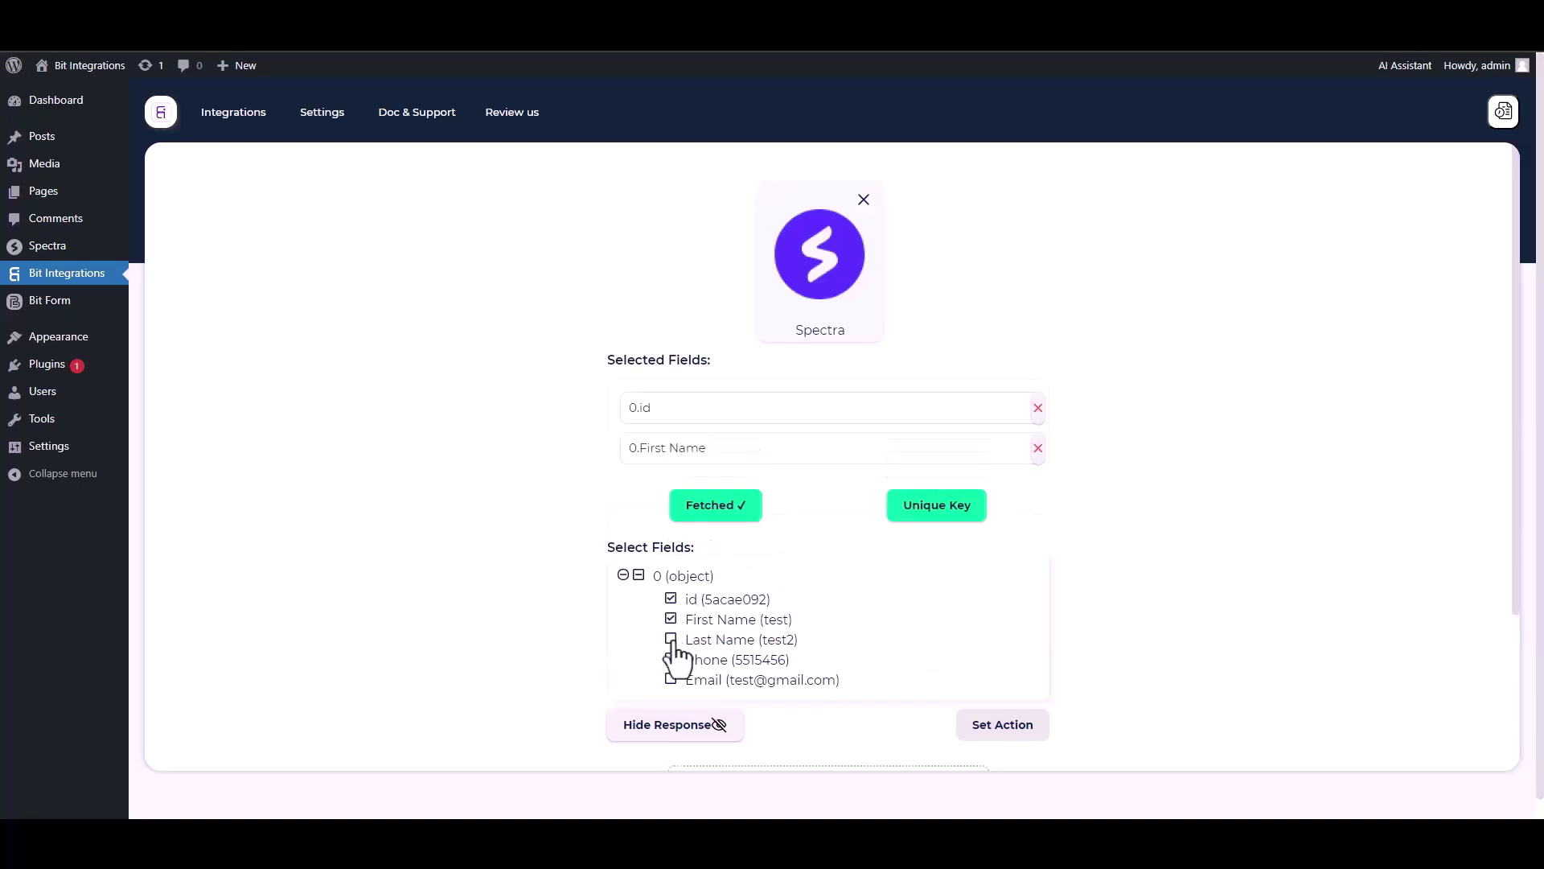
pyautogui.click(673, 640)
pyautogui.click(673, 703)
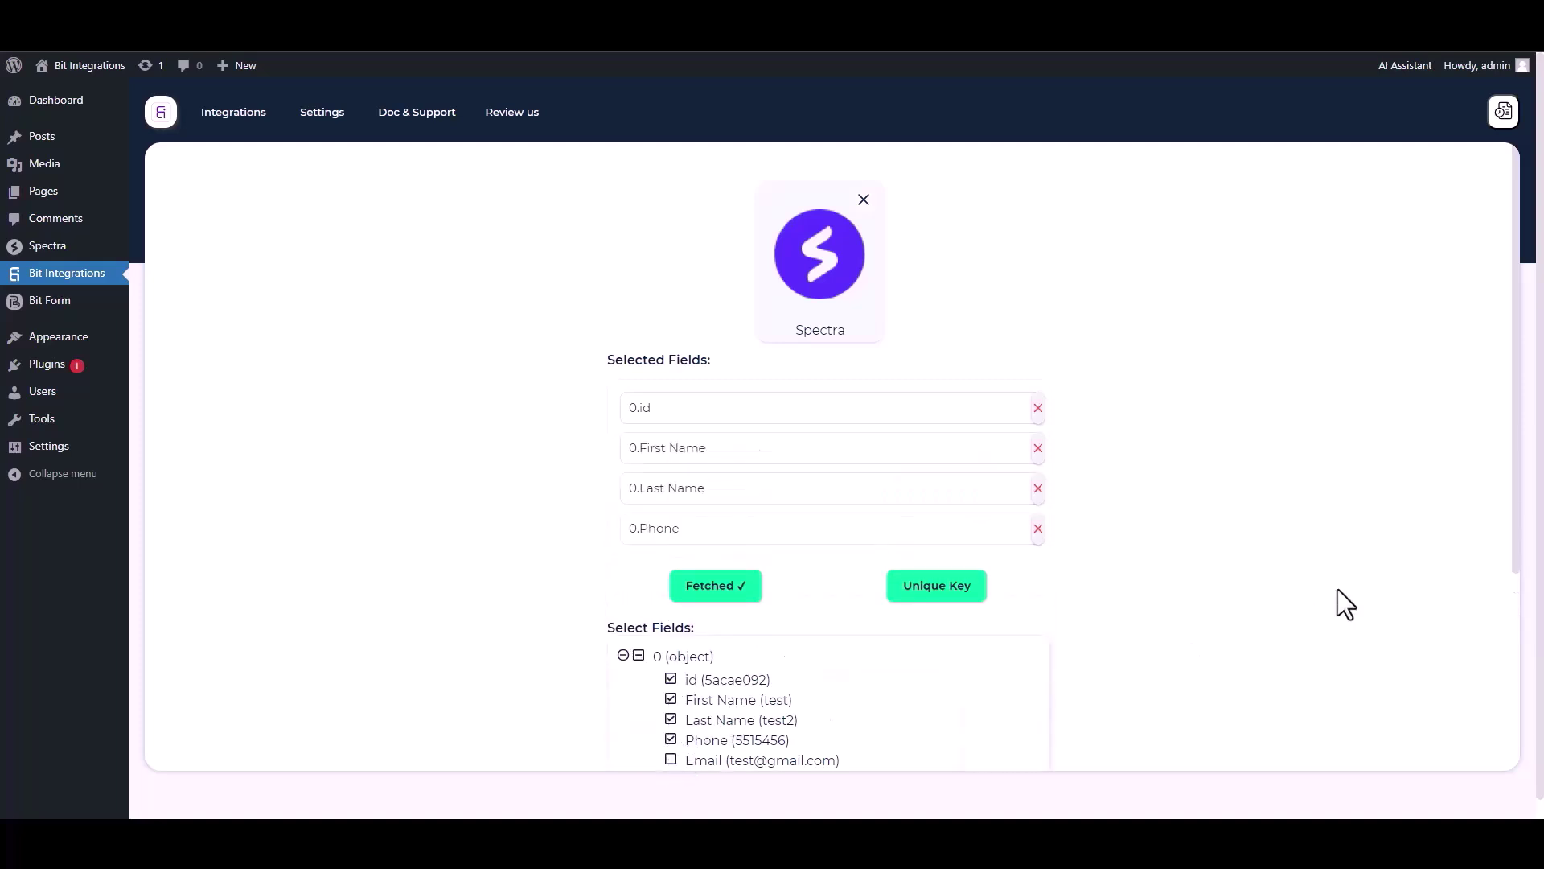
pyautogui.scroll(-1, 1518, 547)
pyautogui.click(671, 723)
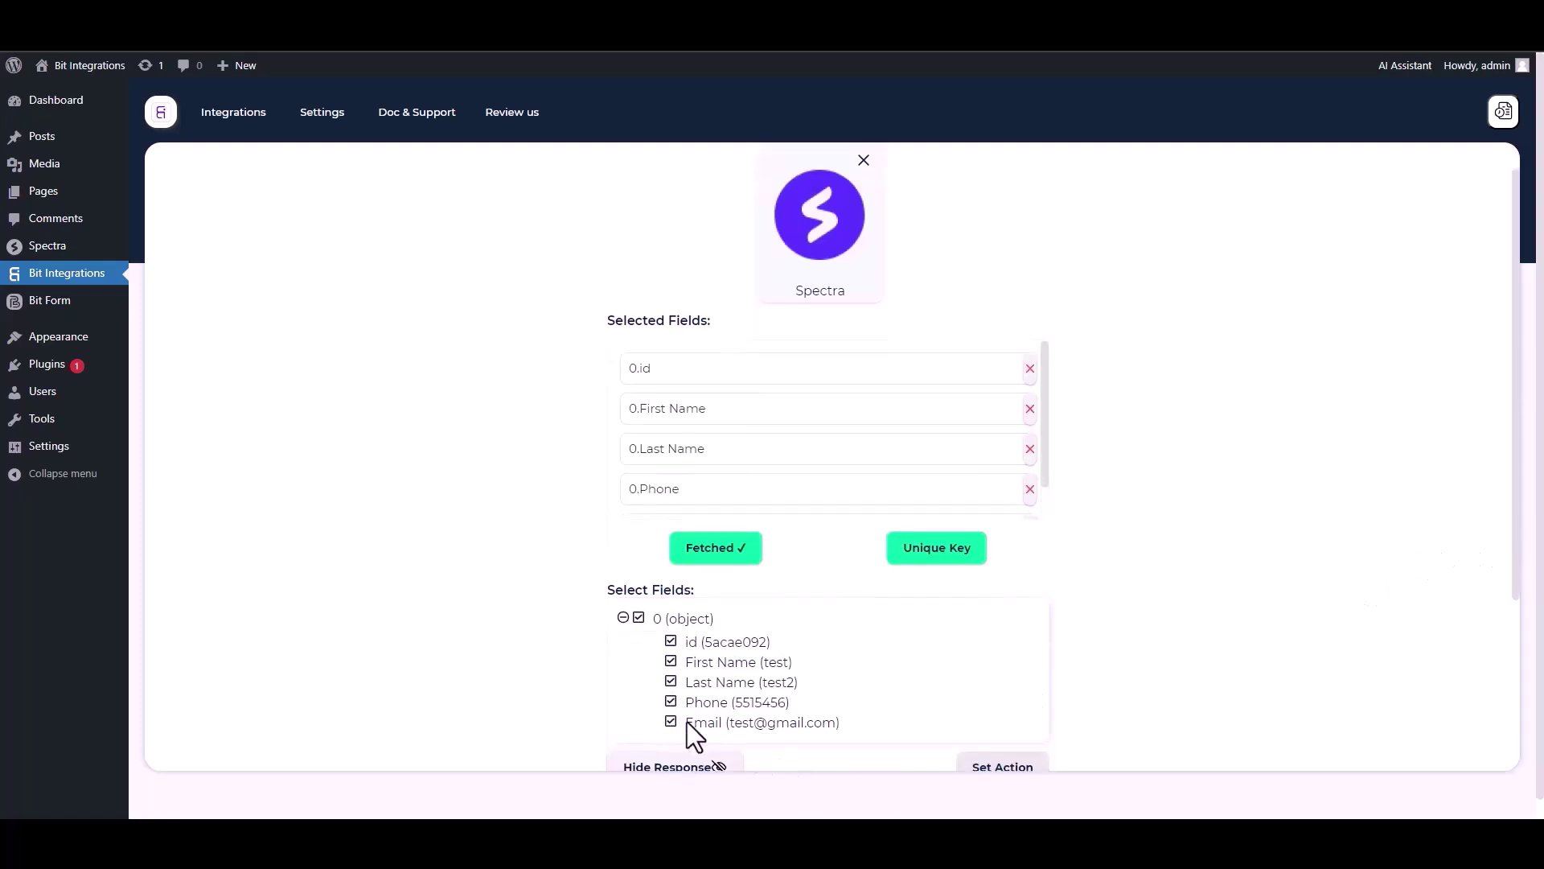
pyautogui.scroll(-1, 1515, 594)
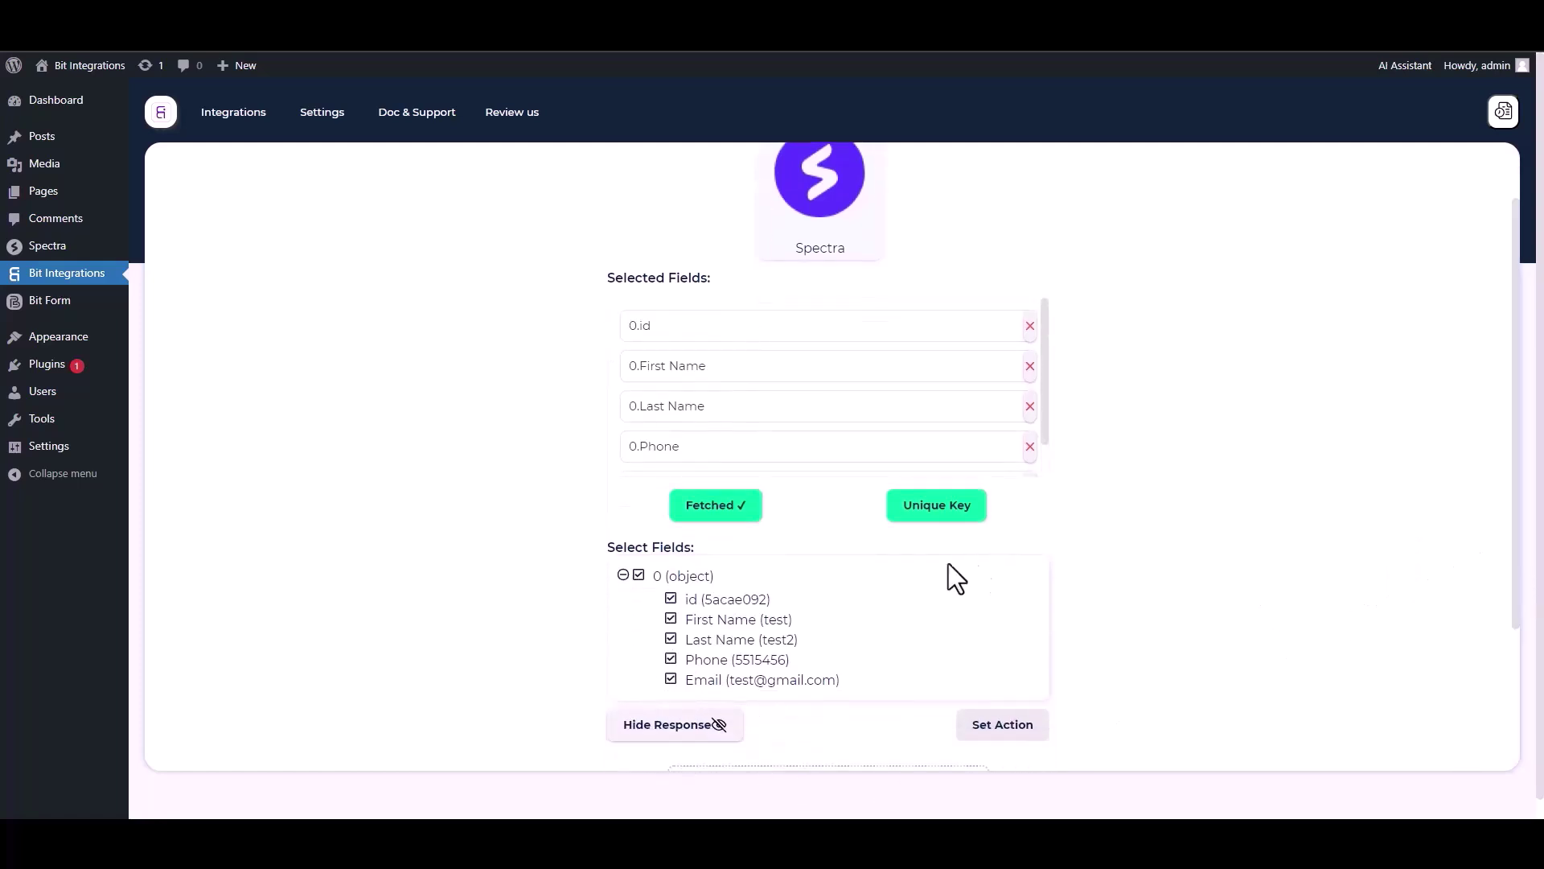
# Step: Set 0.id as the Primary Key in the Unique Key settings
pyautogui.click(950, 513)
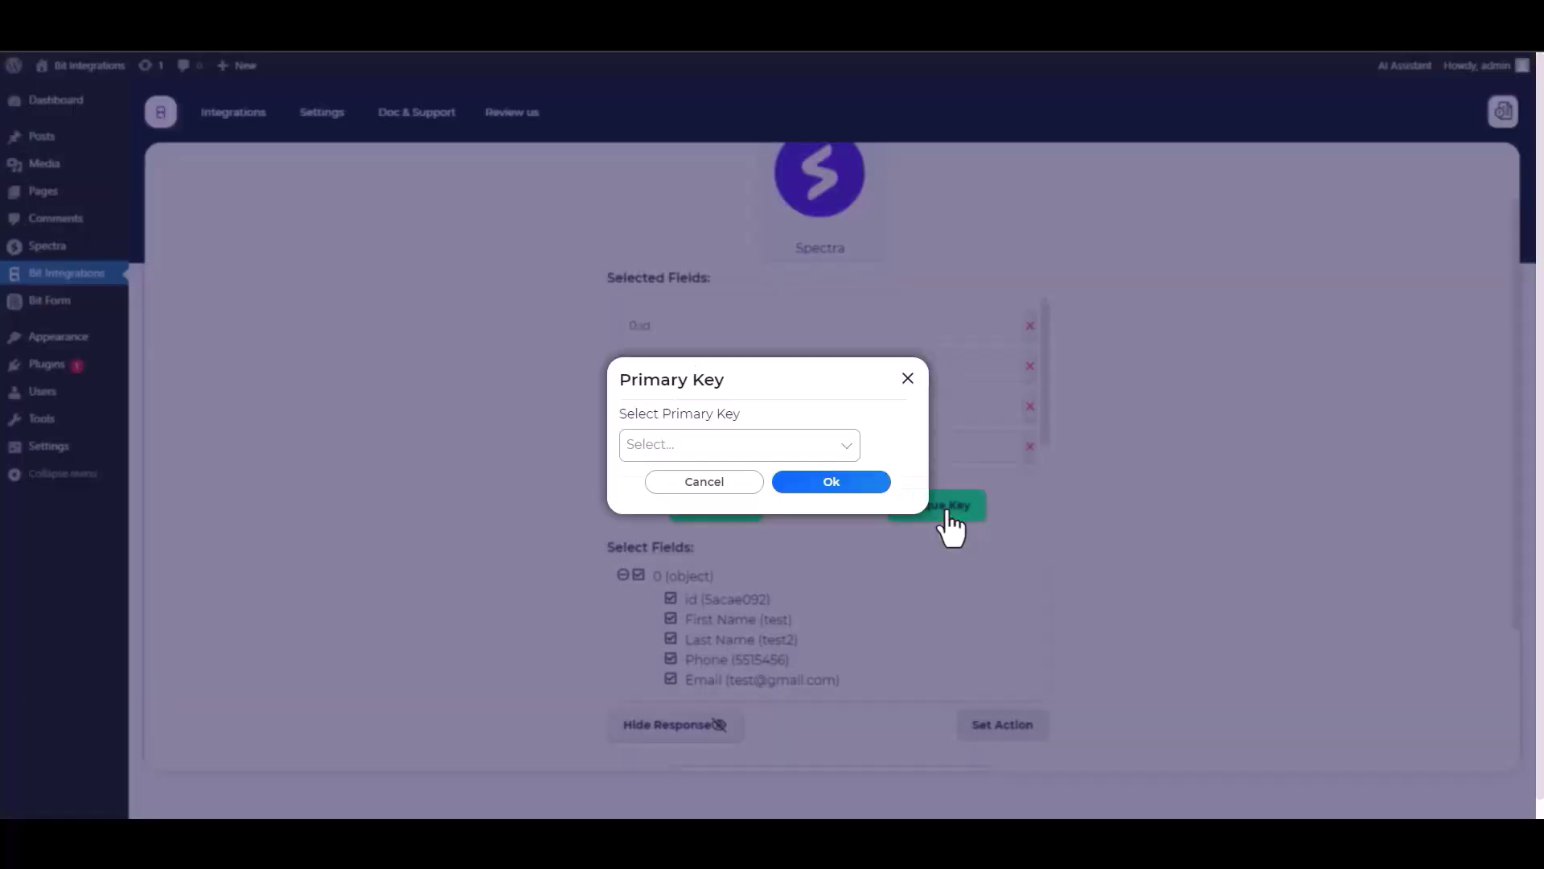
pyautogui.click(736, 448)
pyautogui.click(650, 483)
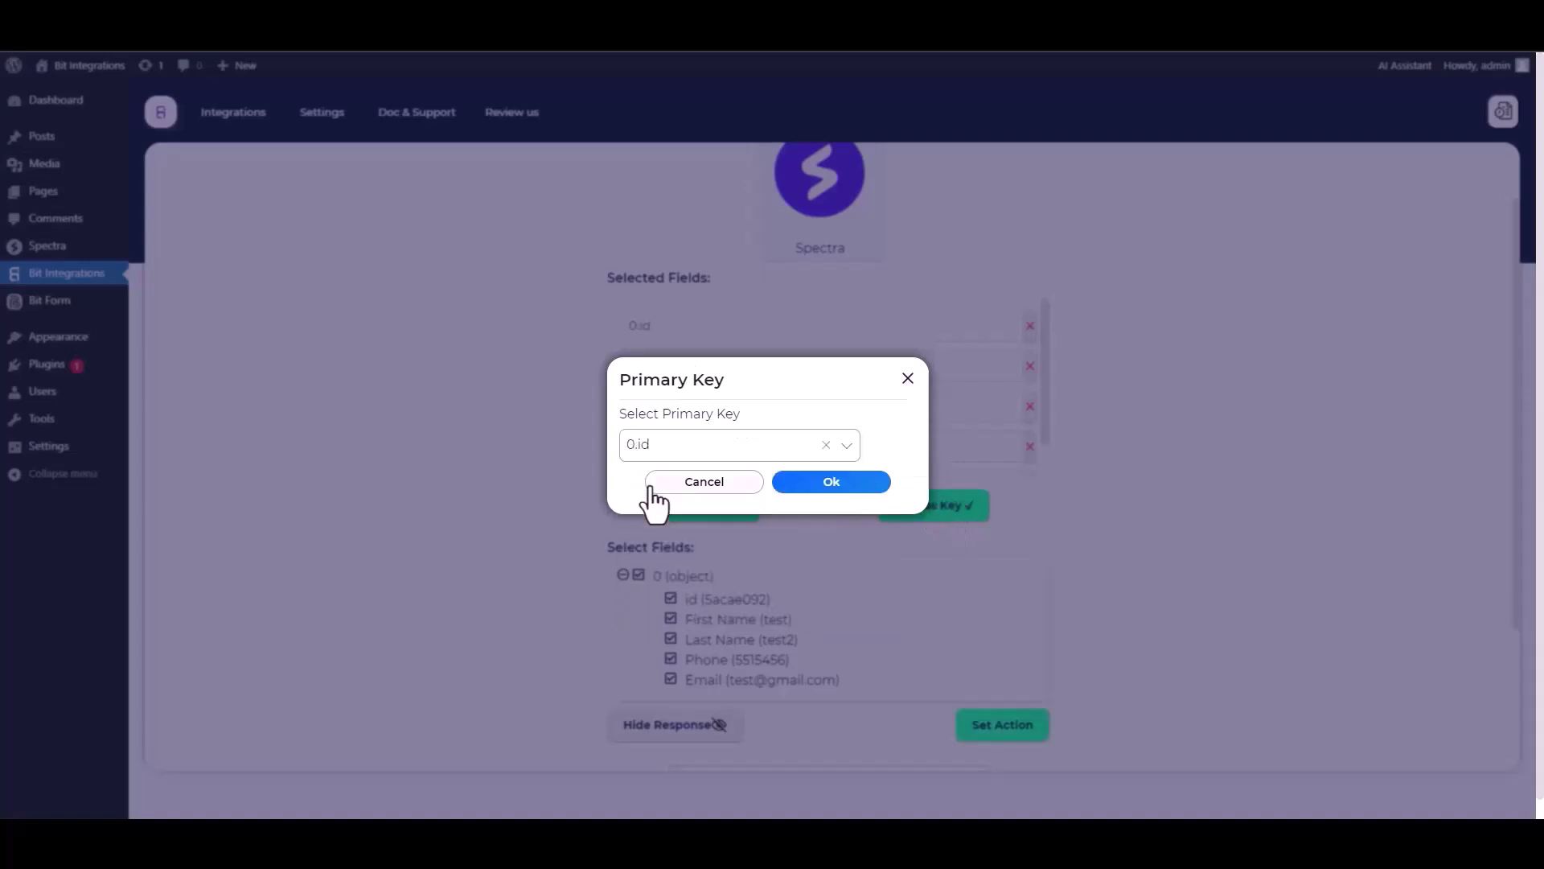
pyautogui.click(829, 486)
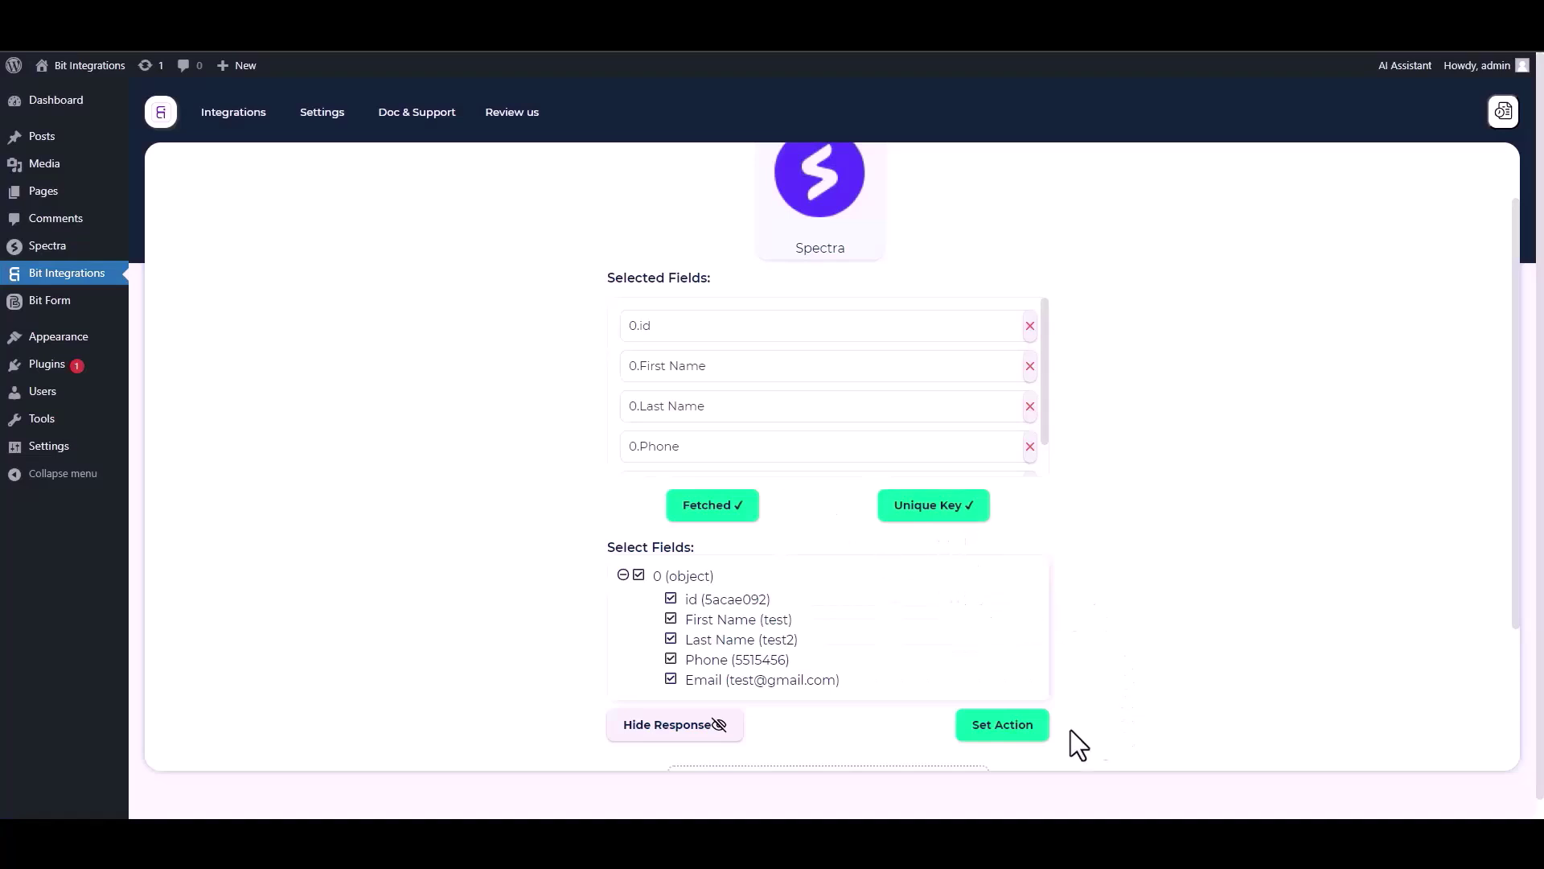
pyautogui.click(992, 732)
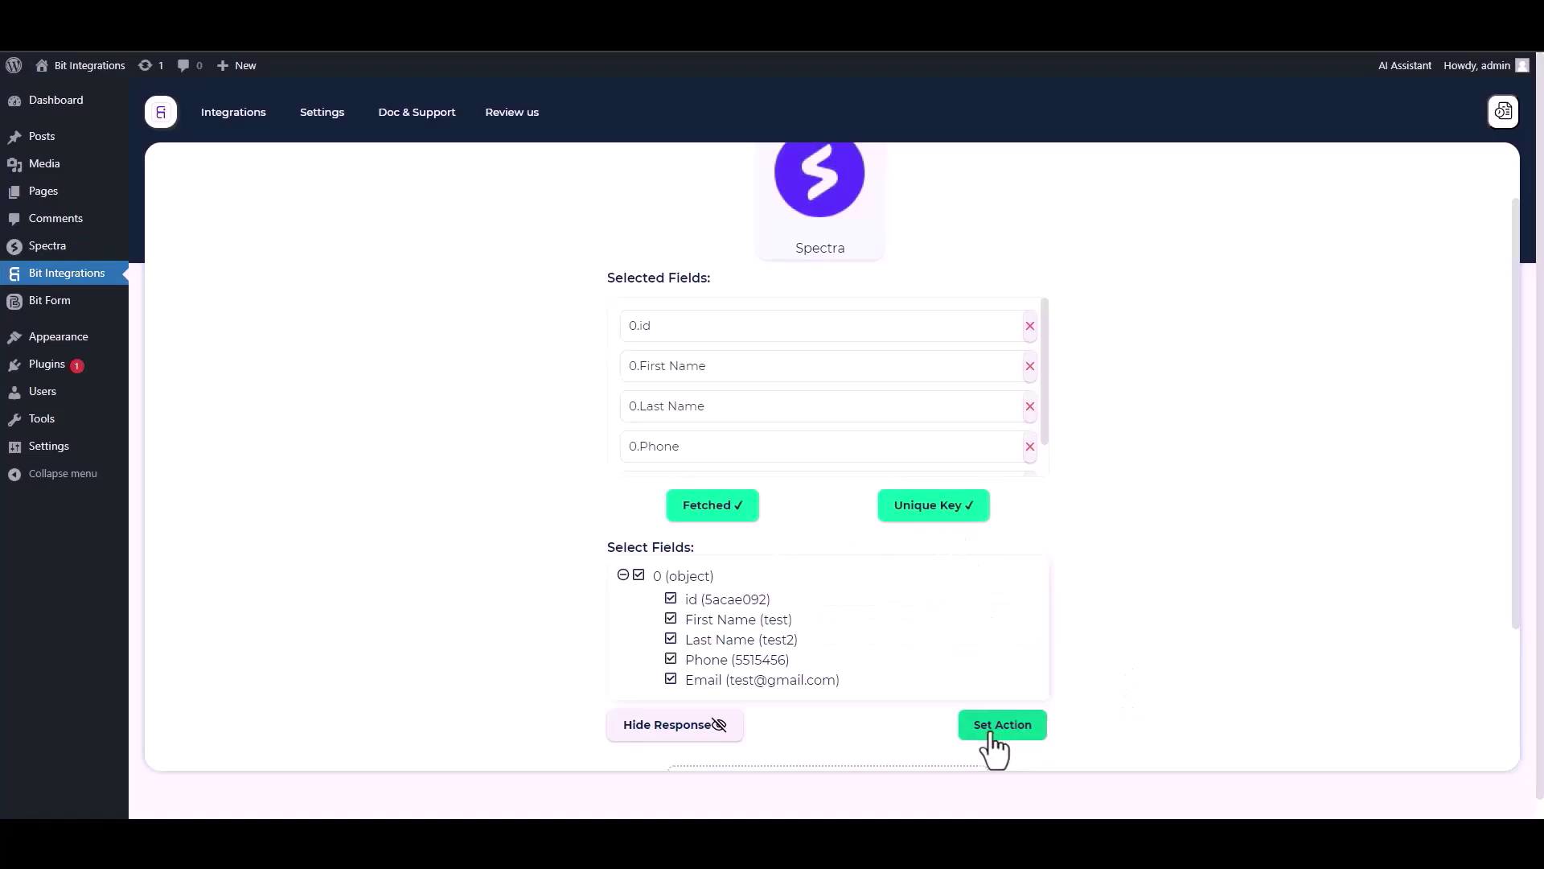
pyautogui.write('nut')
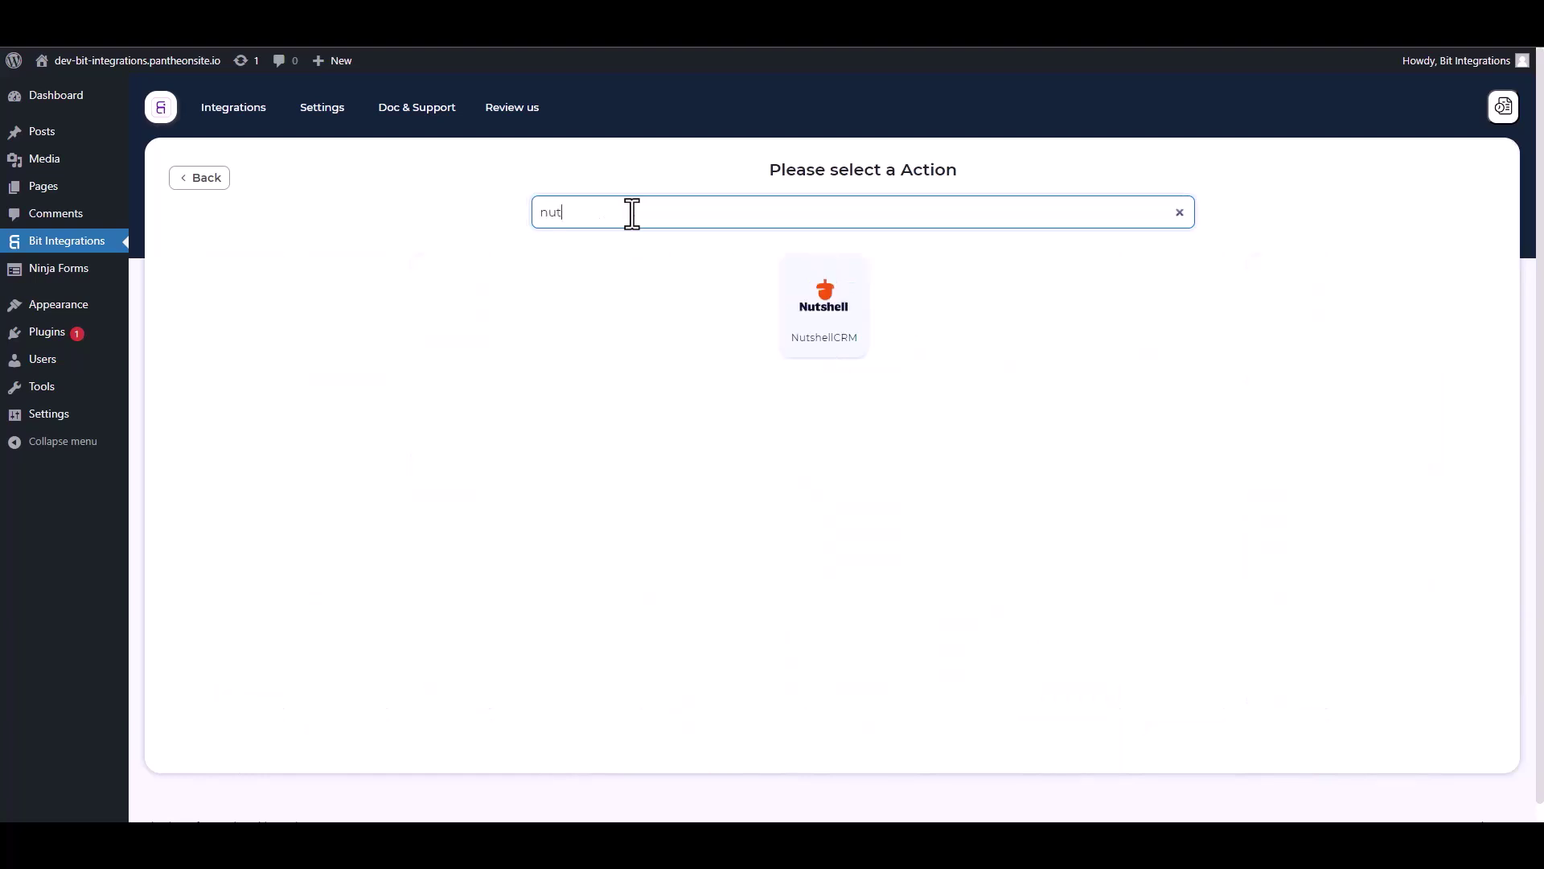
# Step: Select NutshellCRM as the action and follow its 'User Name & API Token' link
pyautogui.click(824, 316)
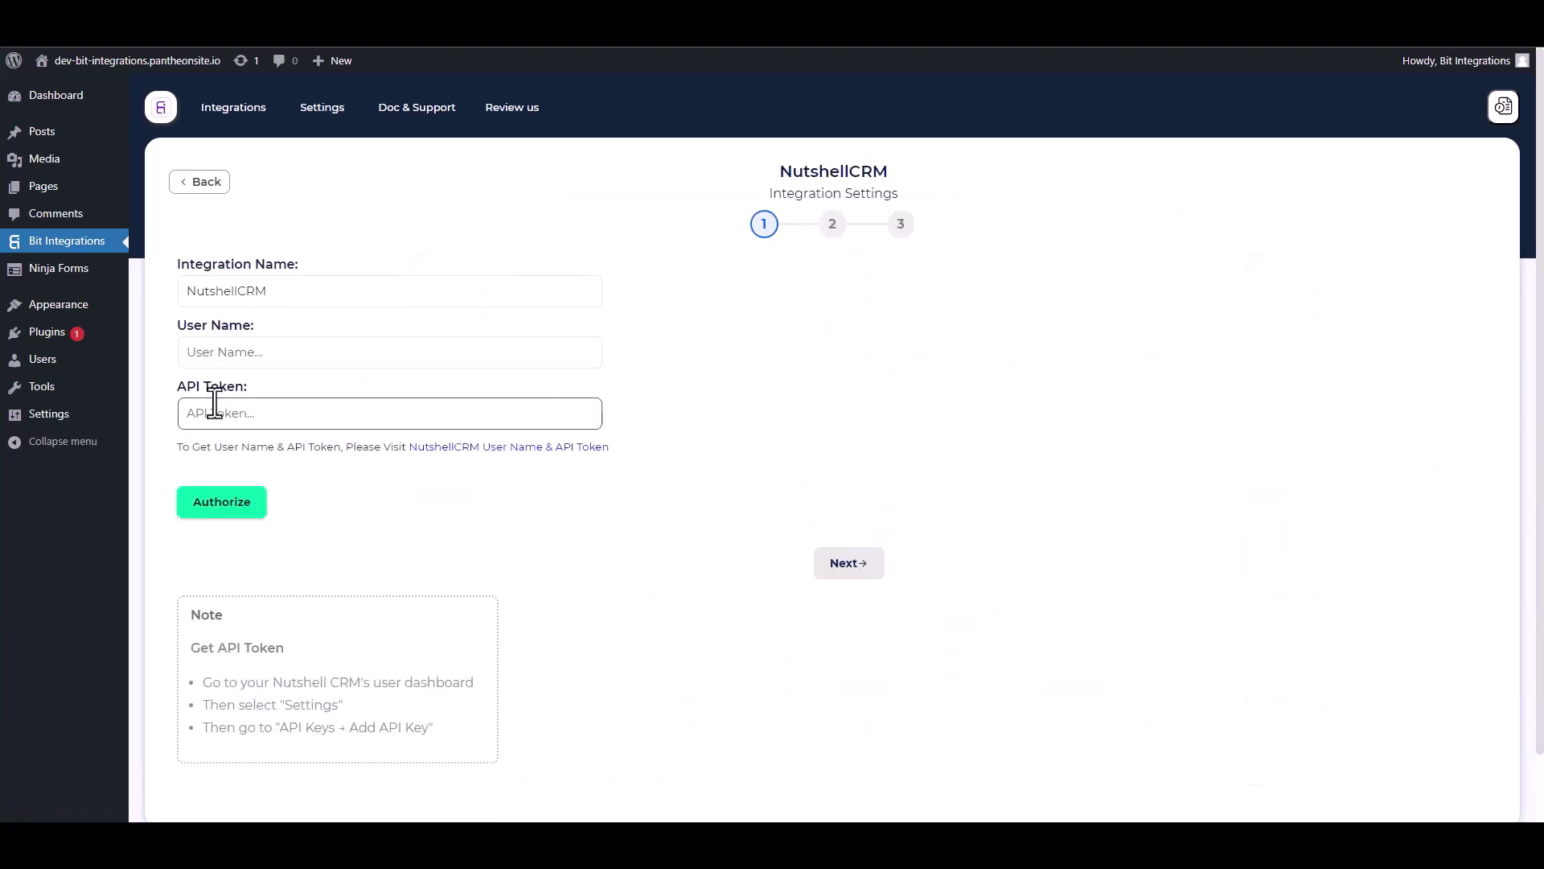
pyautogui.click(514, 450)
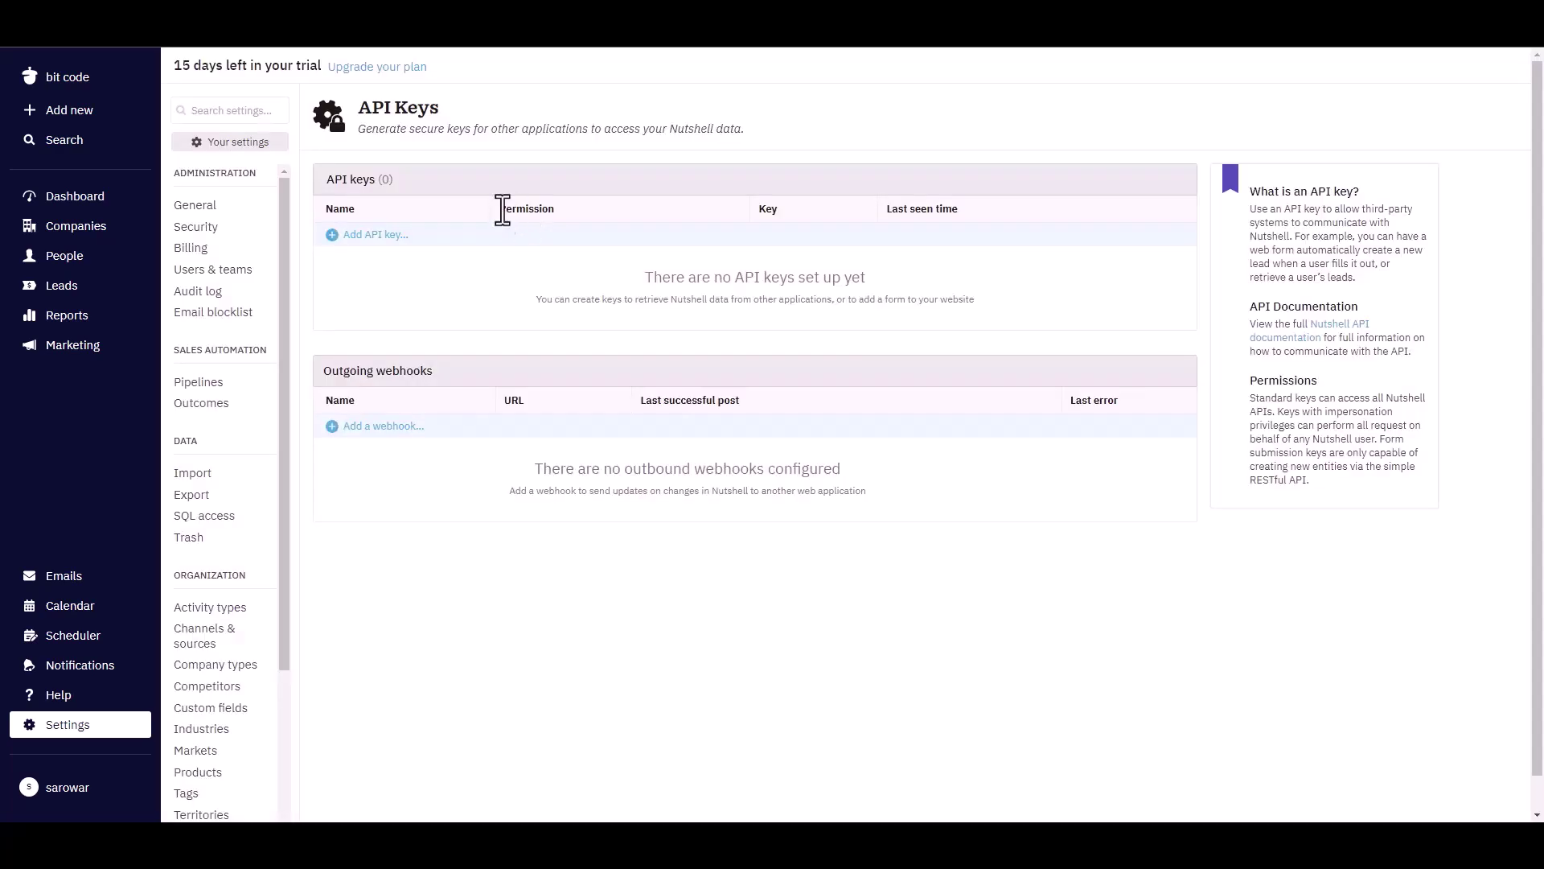
# Step: Add a 'Bit Integrations' API key with API + user impersonation permission and select its full key
pyautogui.click(399, 236)
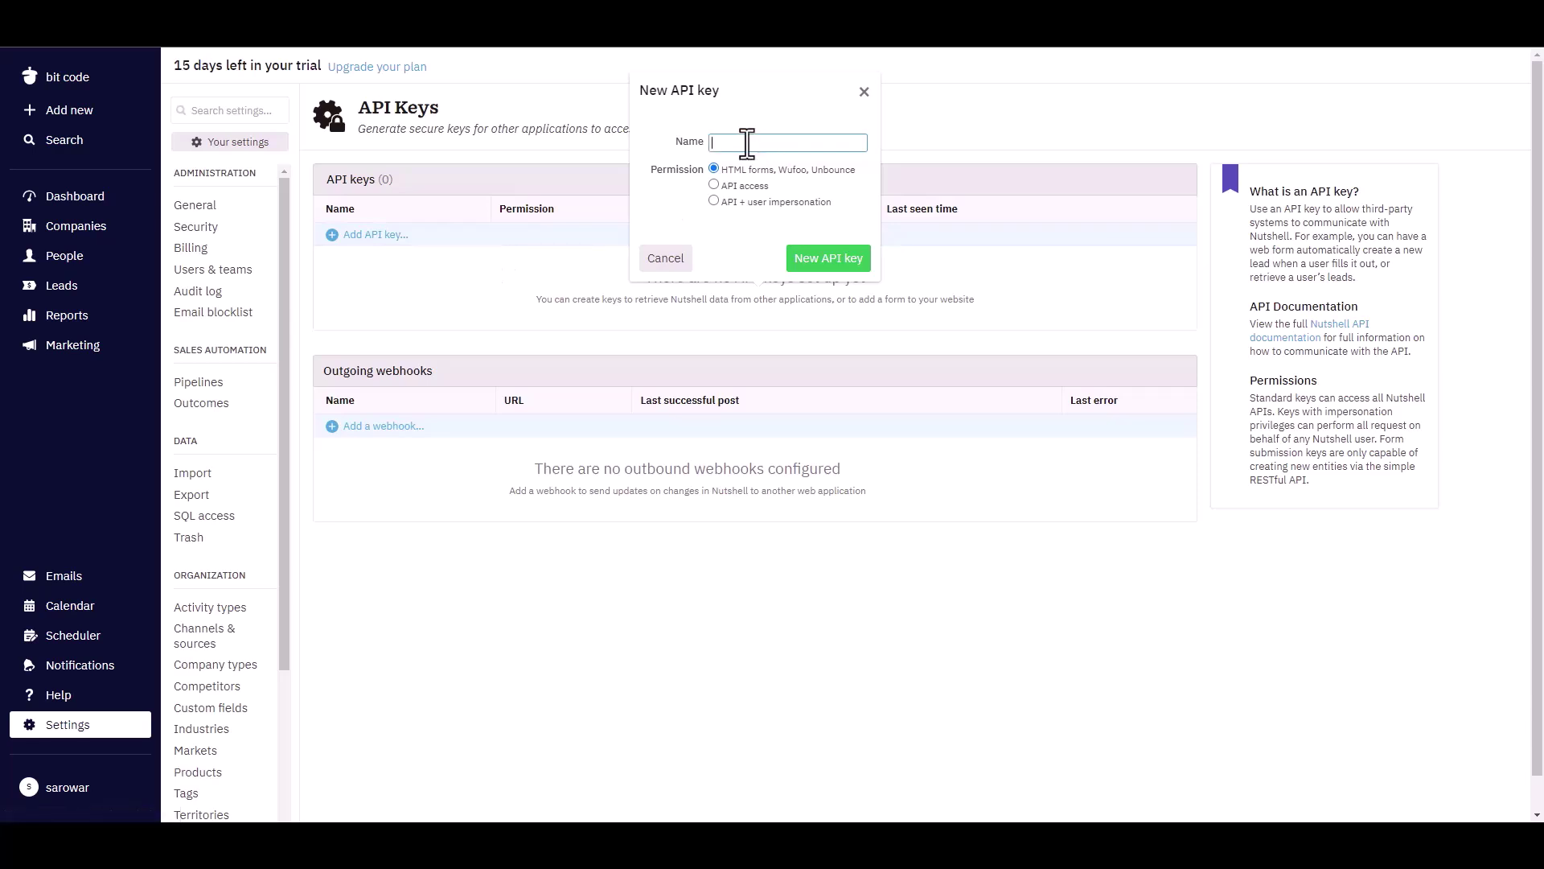
pyautogui.write('it I')
pyautogui.write('ntegrat')
pyautogui.write('ions')
pyautogui.click(714, 201)
pyautogui.click(820, 263)
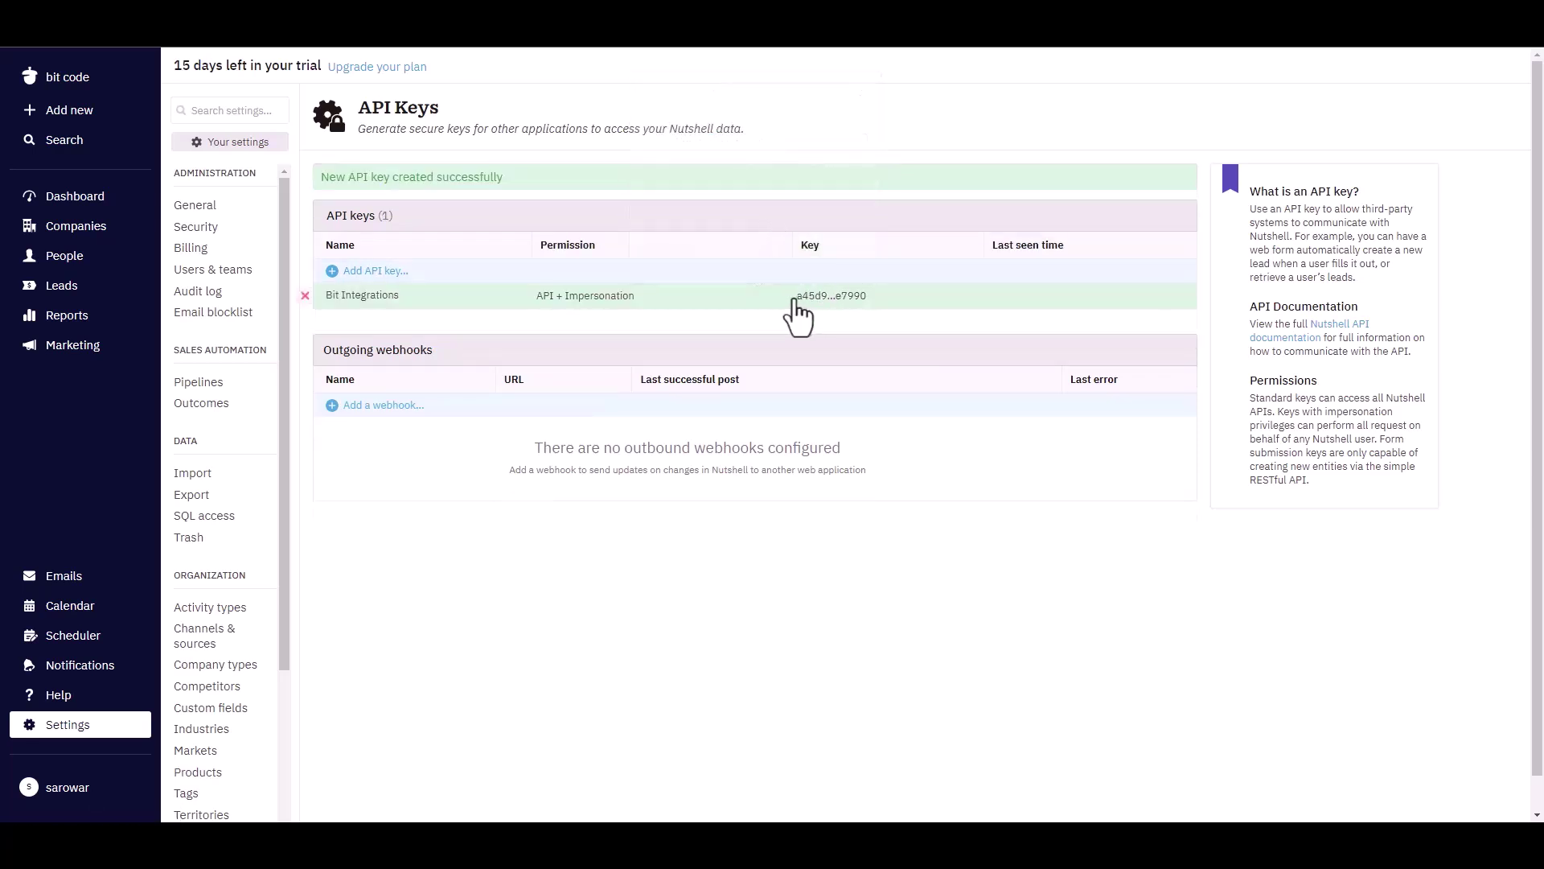
pyautogui.click(797, 300)
pyautogui.doubleClick(751, 230)
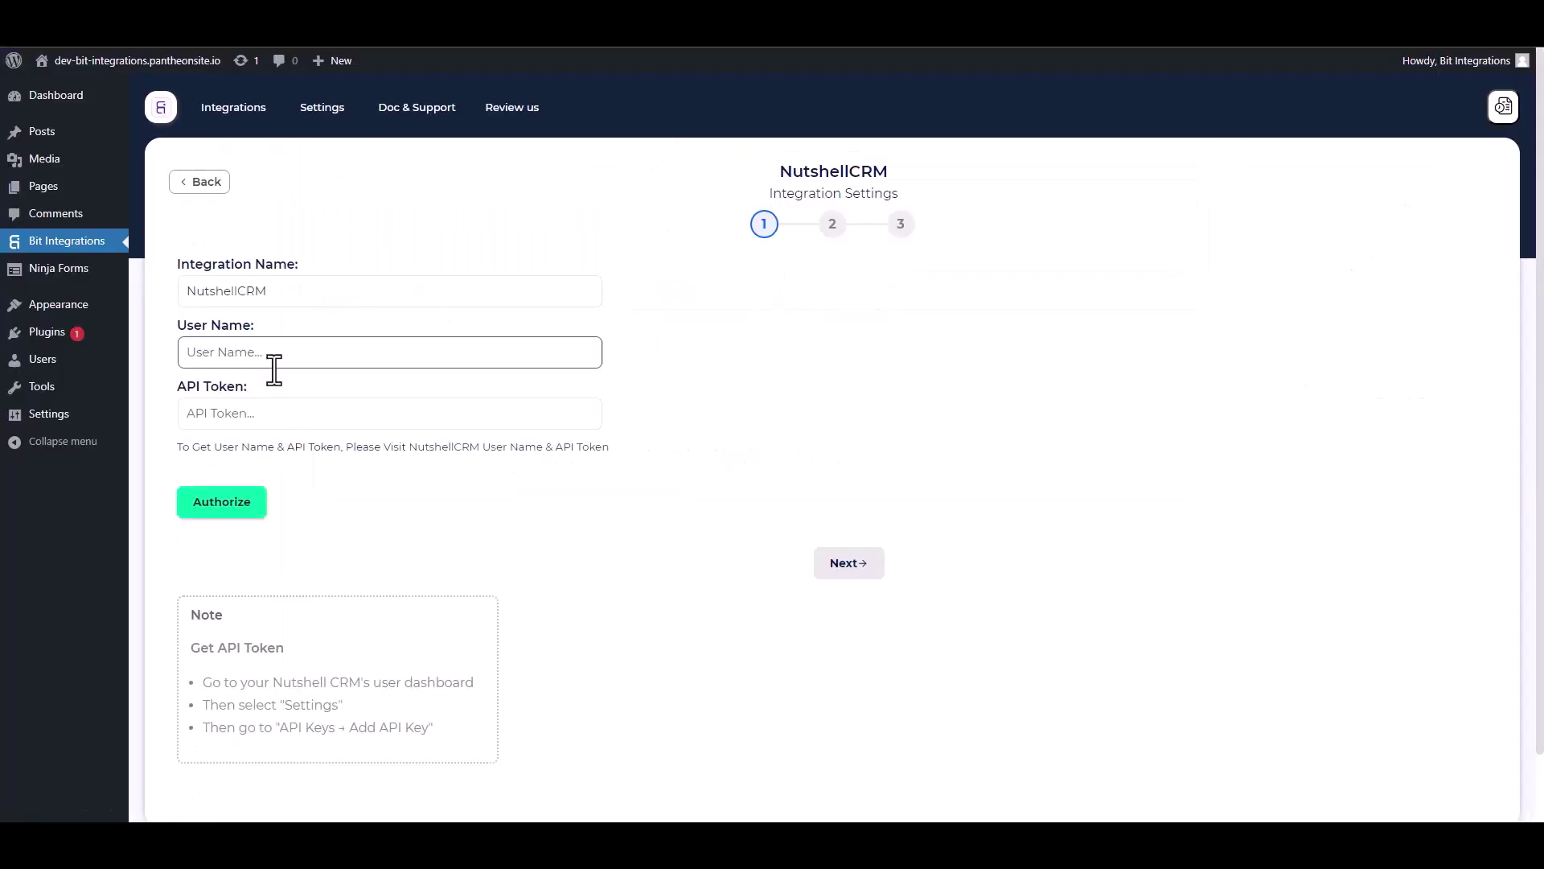
# Step: Paste the Nutshell key into the API Token field, then open Nutshell's Users & teams settings
pyautogui.click(257, 413)
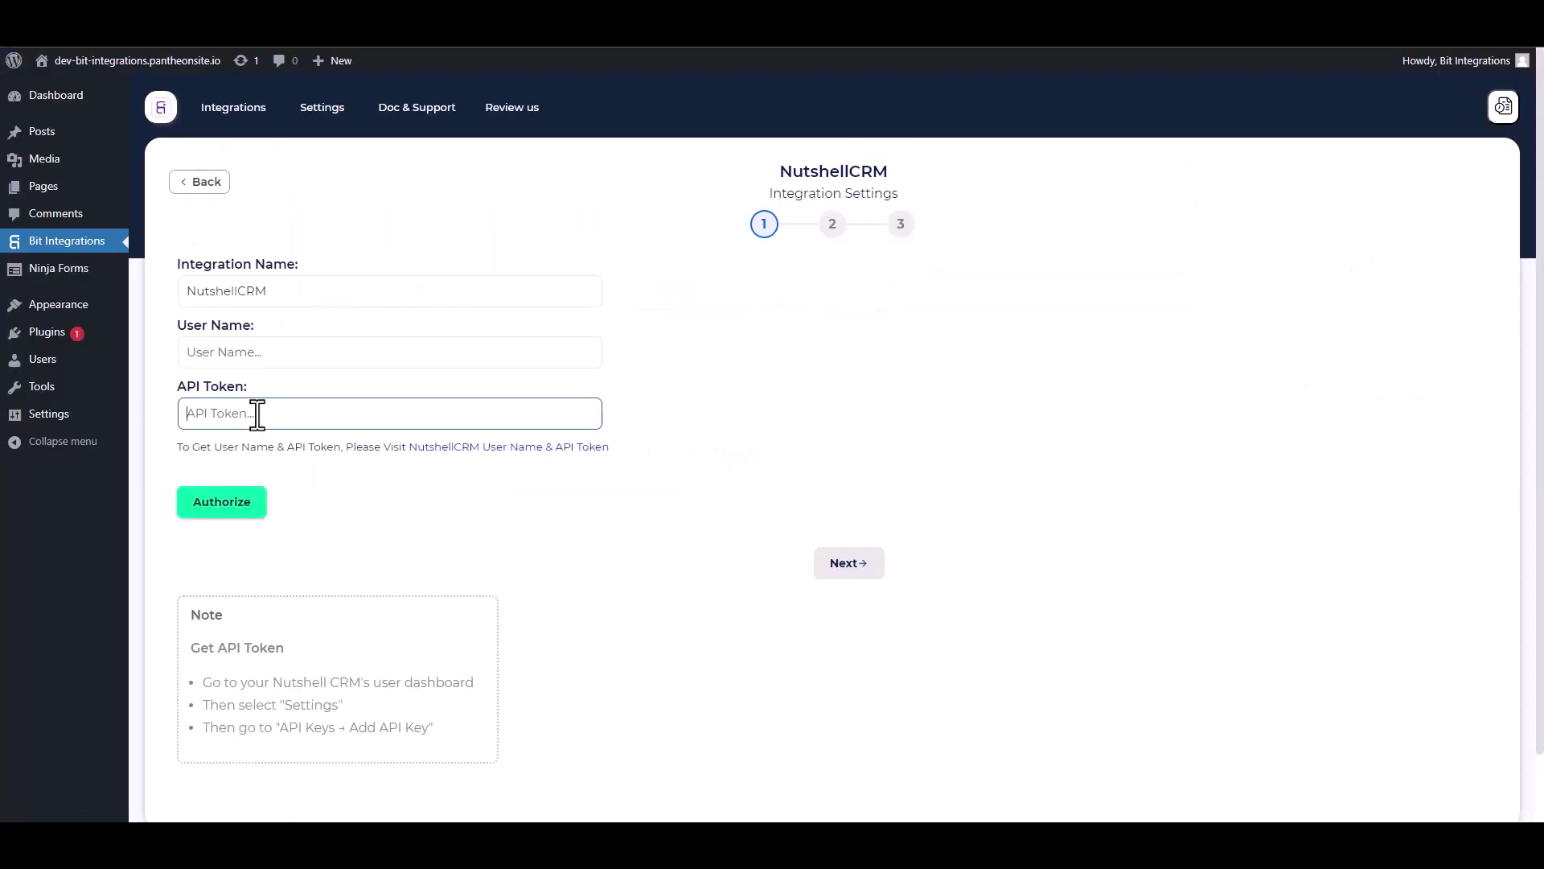
pyautogui.hotkey('ctrl', 'v')
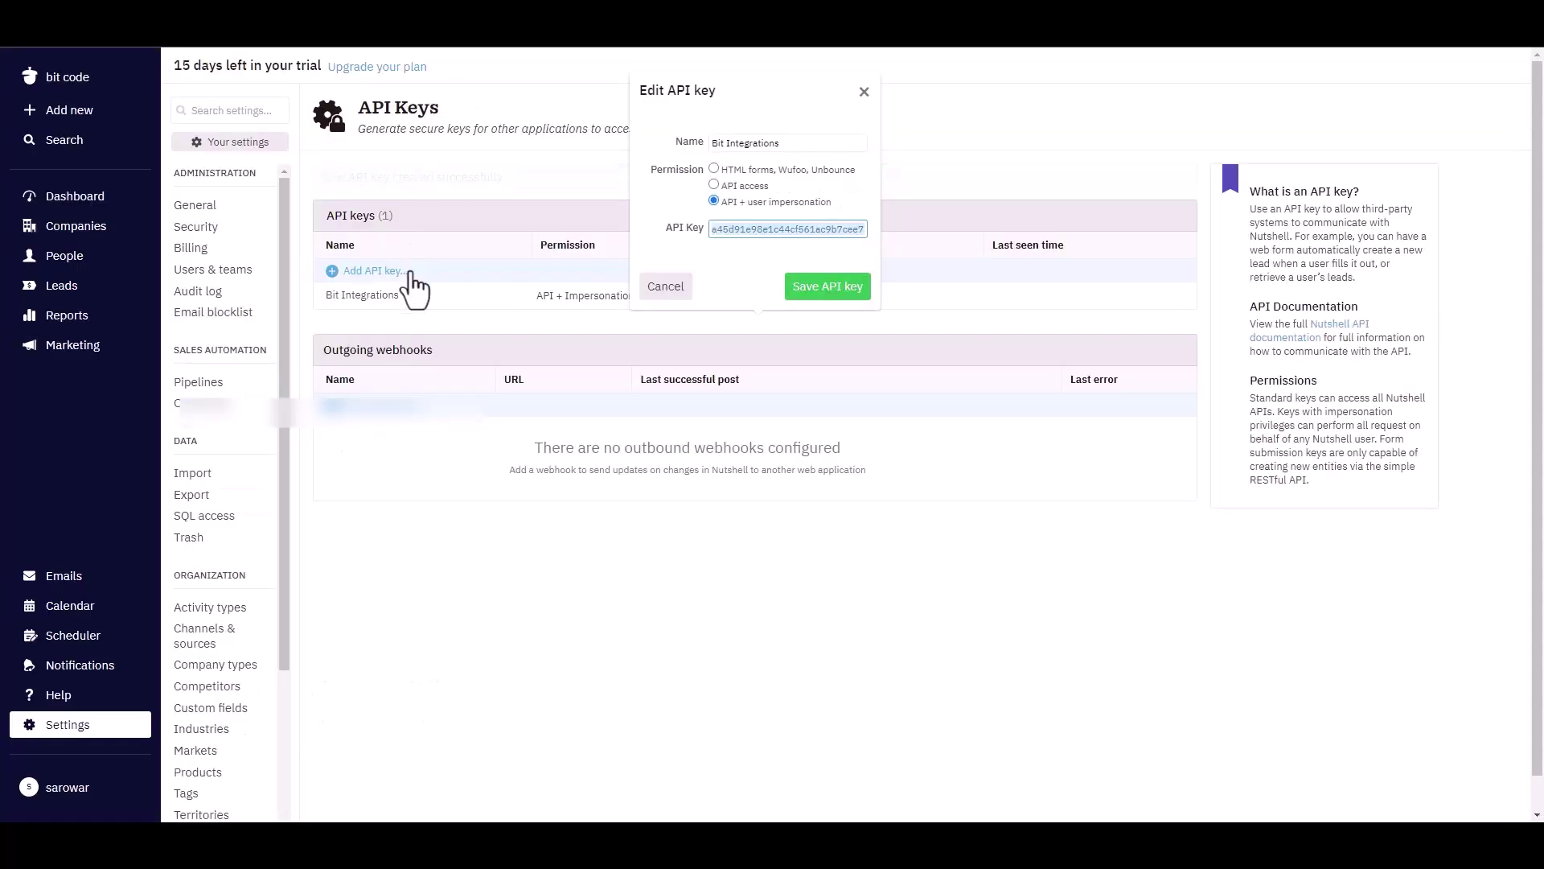
pyautogui.click(447, 607)
pyautogui.click(215, 270)
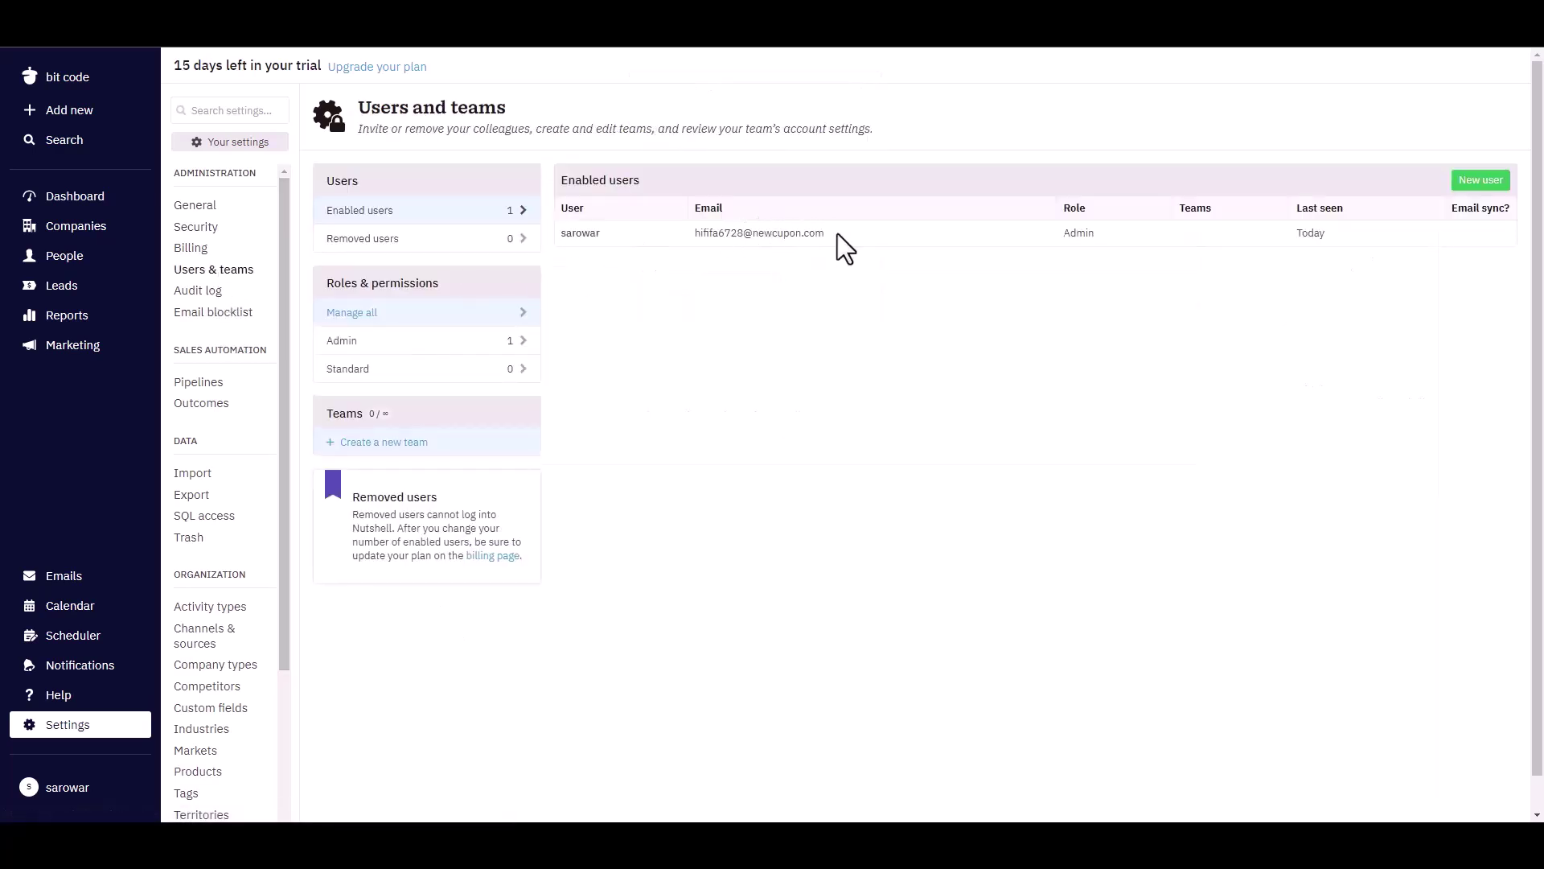
# Step: Paste the Nutshell account email as User Name, authorize NutshellCRM, and advance to step two
pyautogui.moveTo(838, 233); pyautogui.dragTo(700, 239)
pyautogui.hotkey('ctrl', 'c')
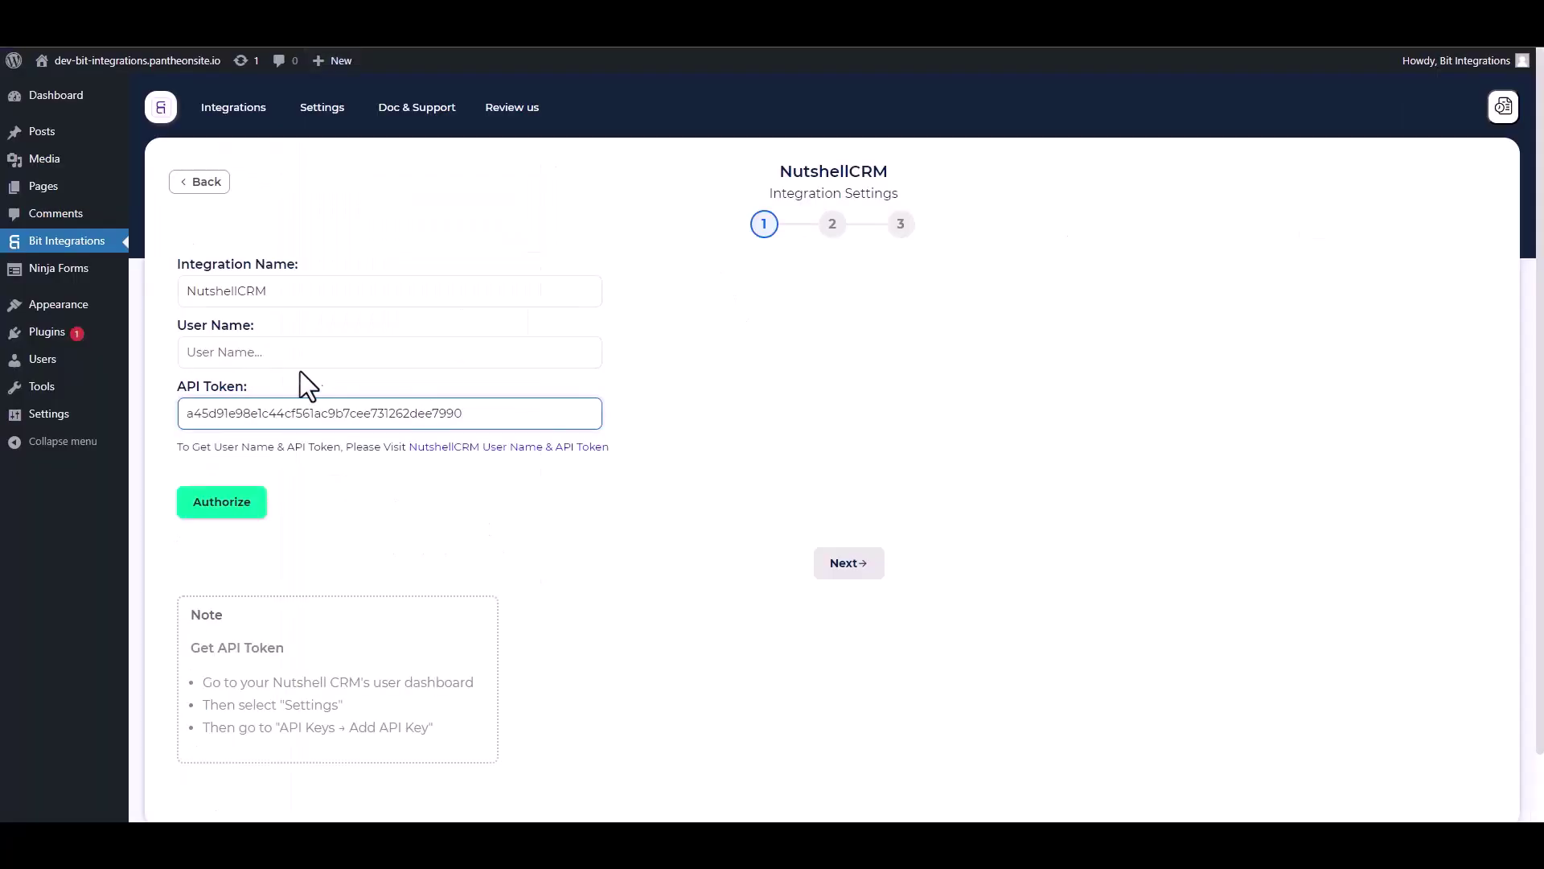
pyautogui.click(286, 352)
pyautogui.hotkey('ctrl', 'v')
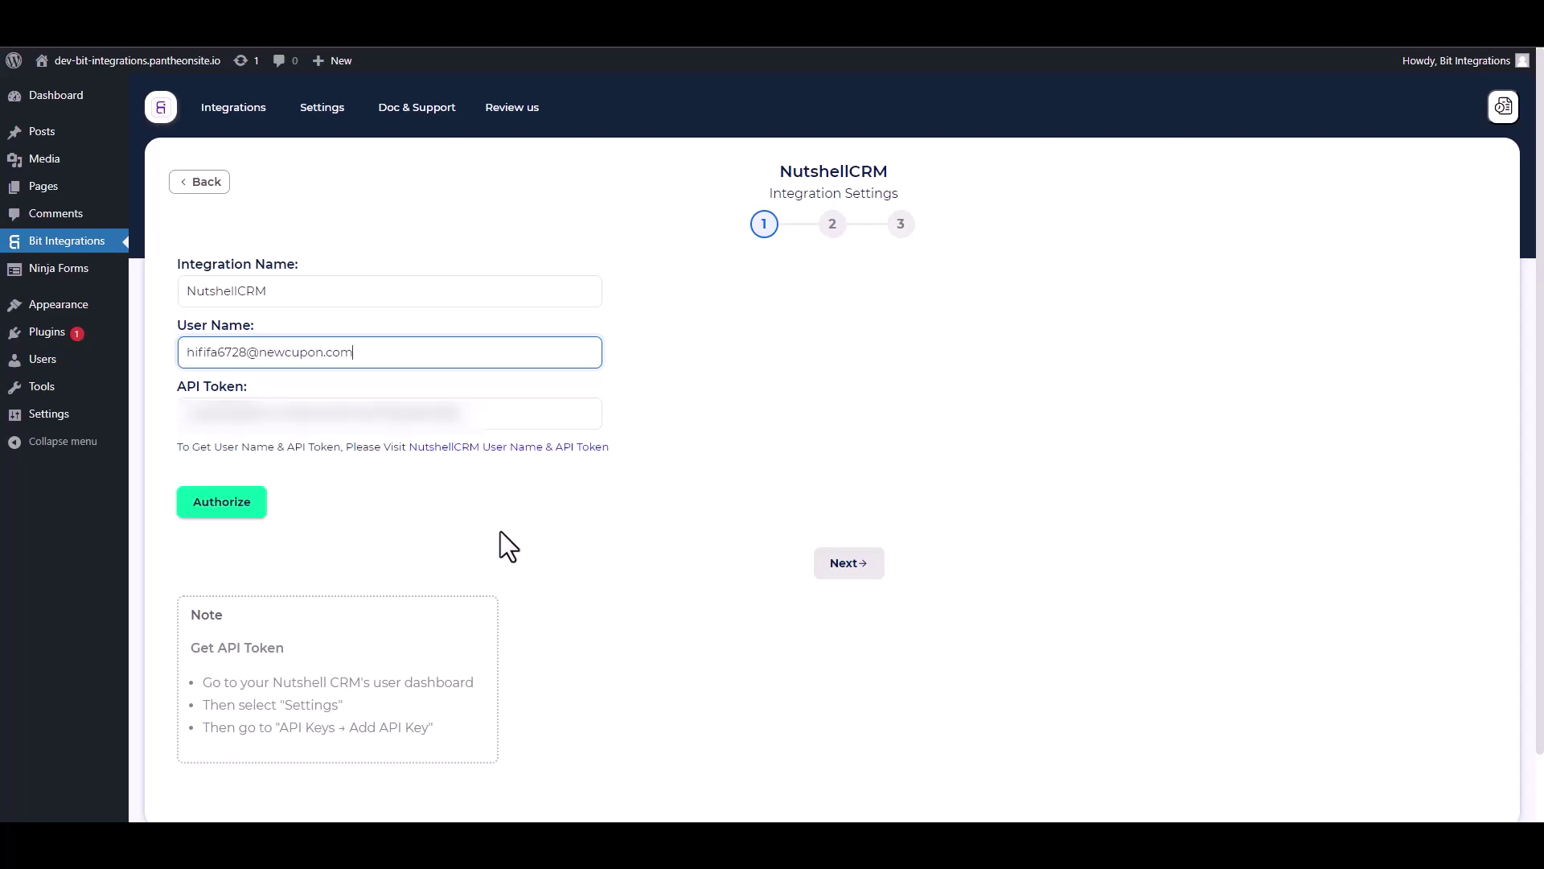
pyautogui.click(221, 507)
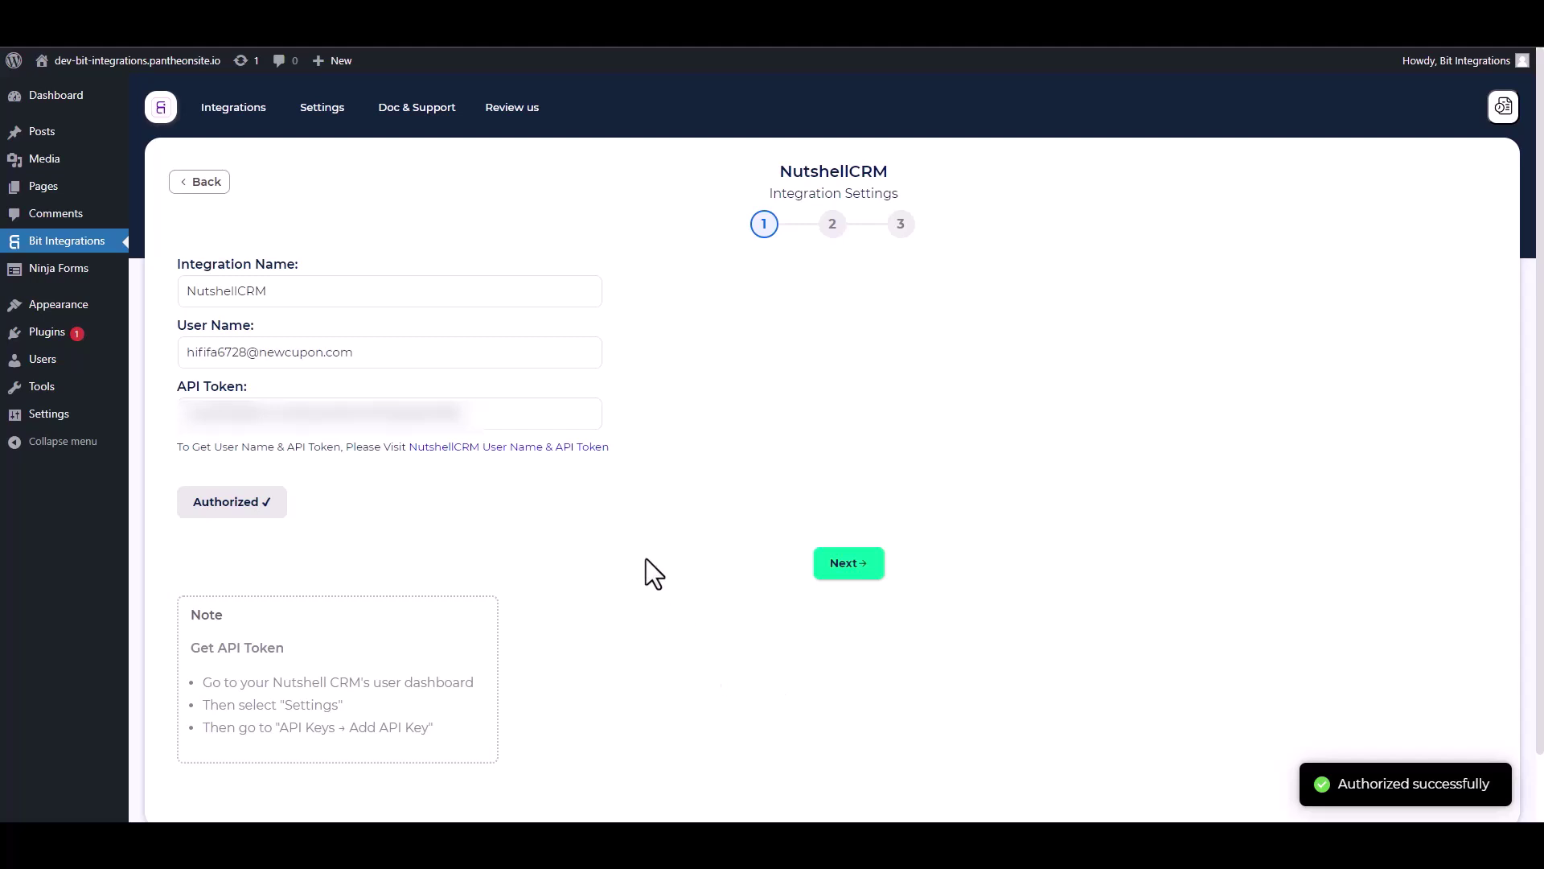
pyautogui.click(849, 568)
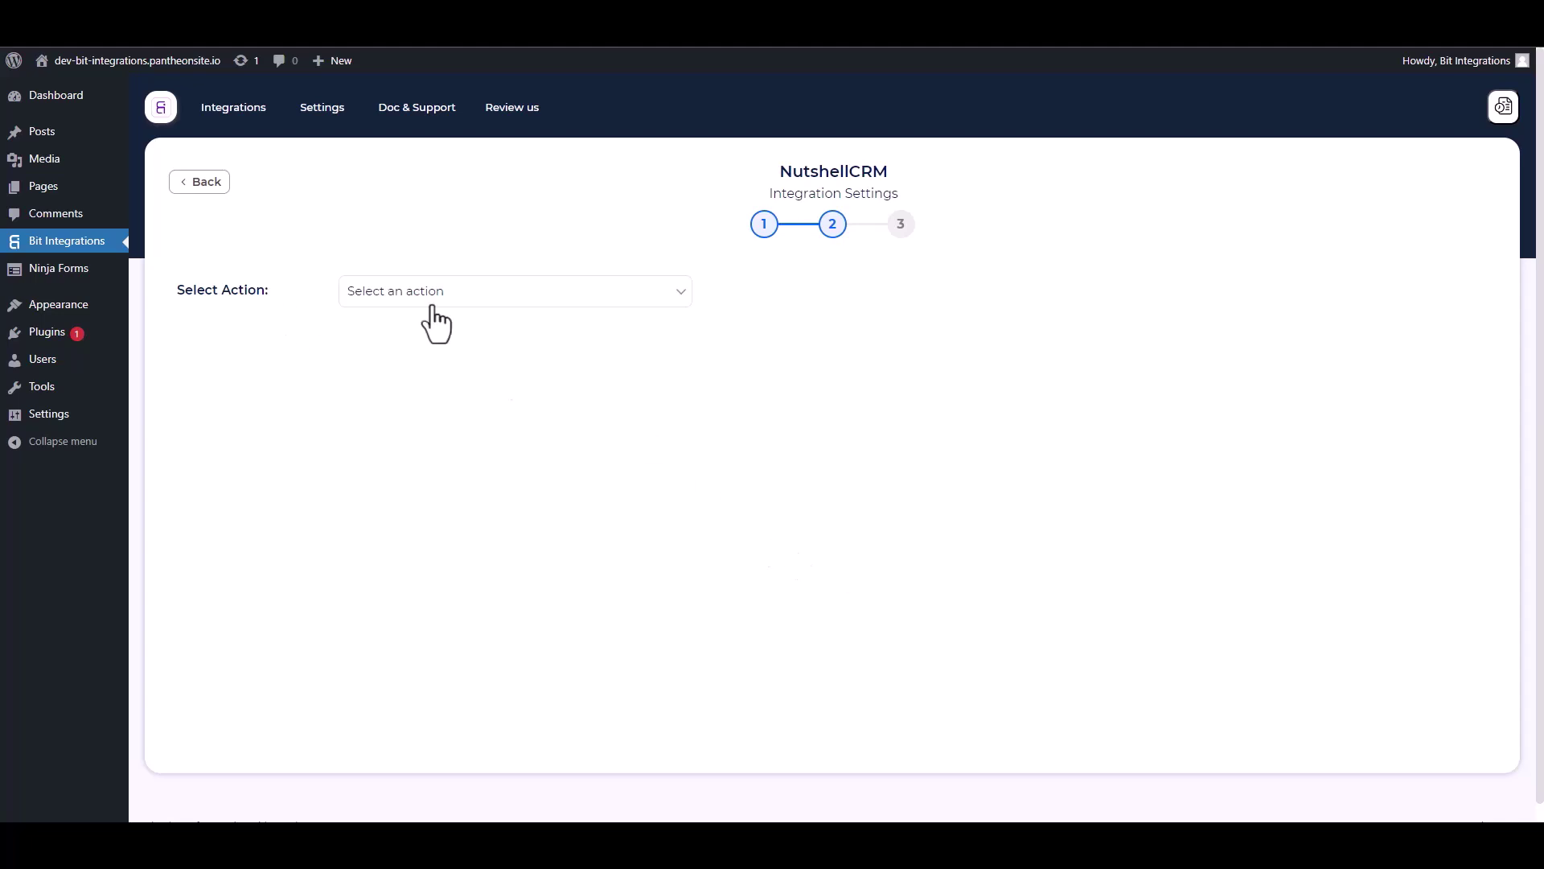
# Step: Choose the Create People action and map First Name to First Name and Email to Email Address
pyautogui.click(484, 300)
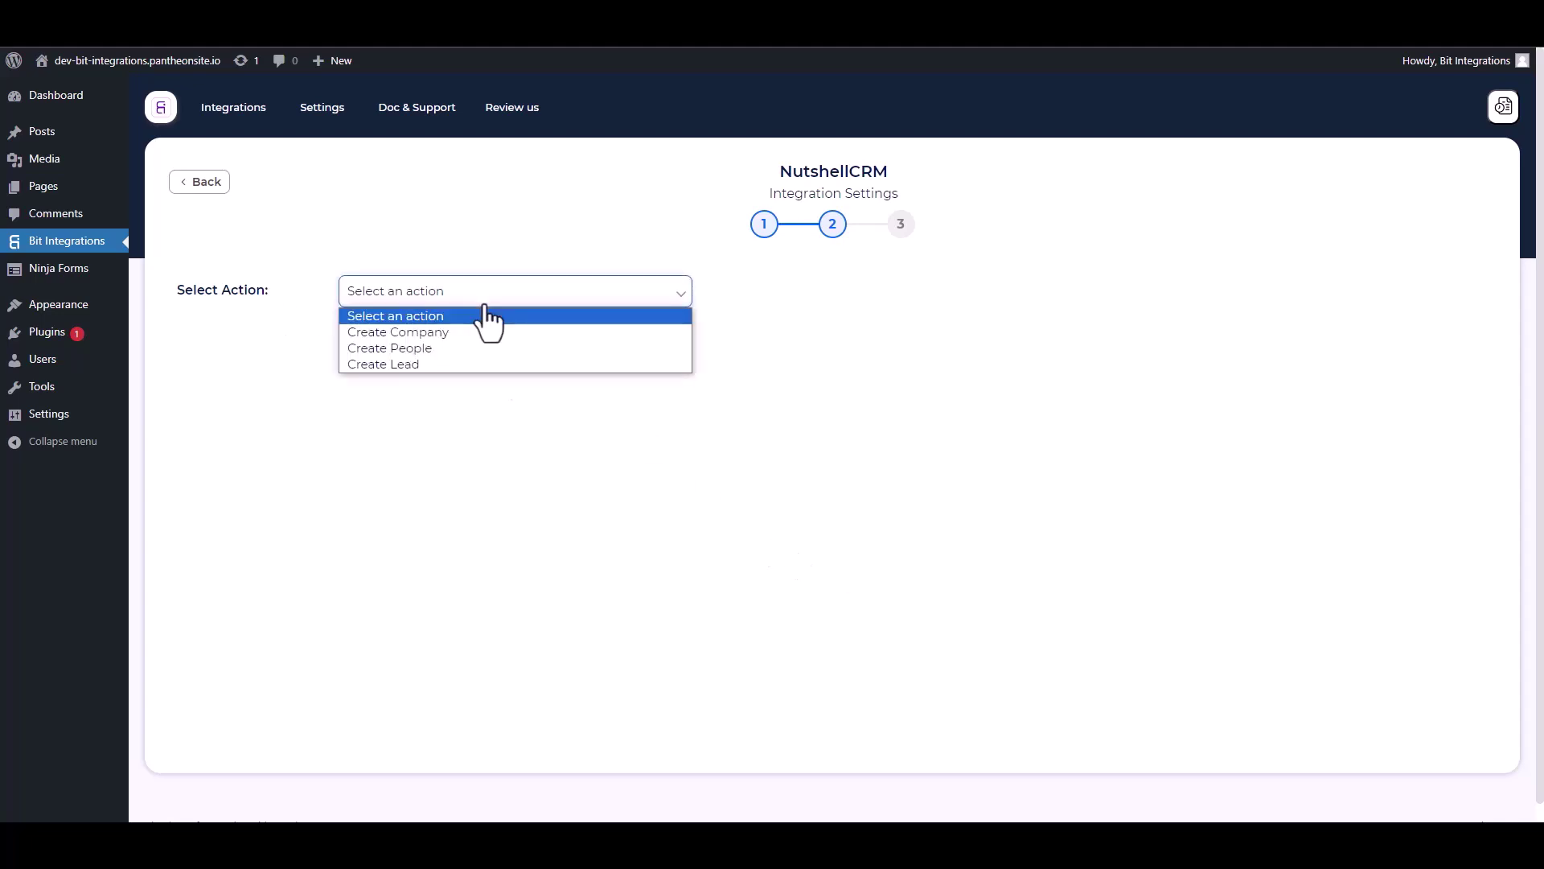
pyautogui.click(422, 347)
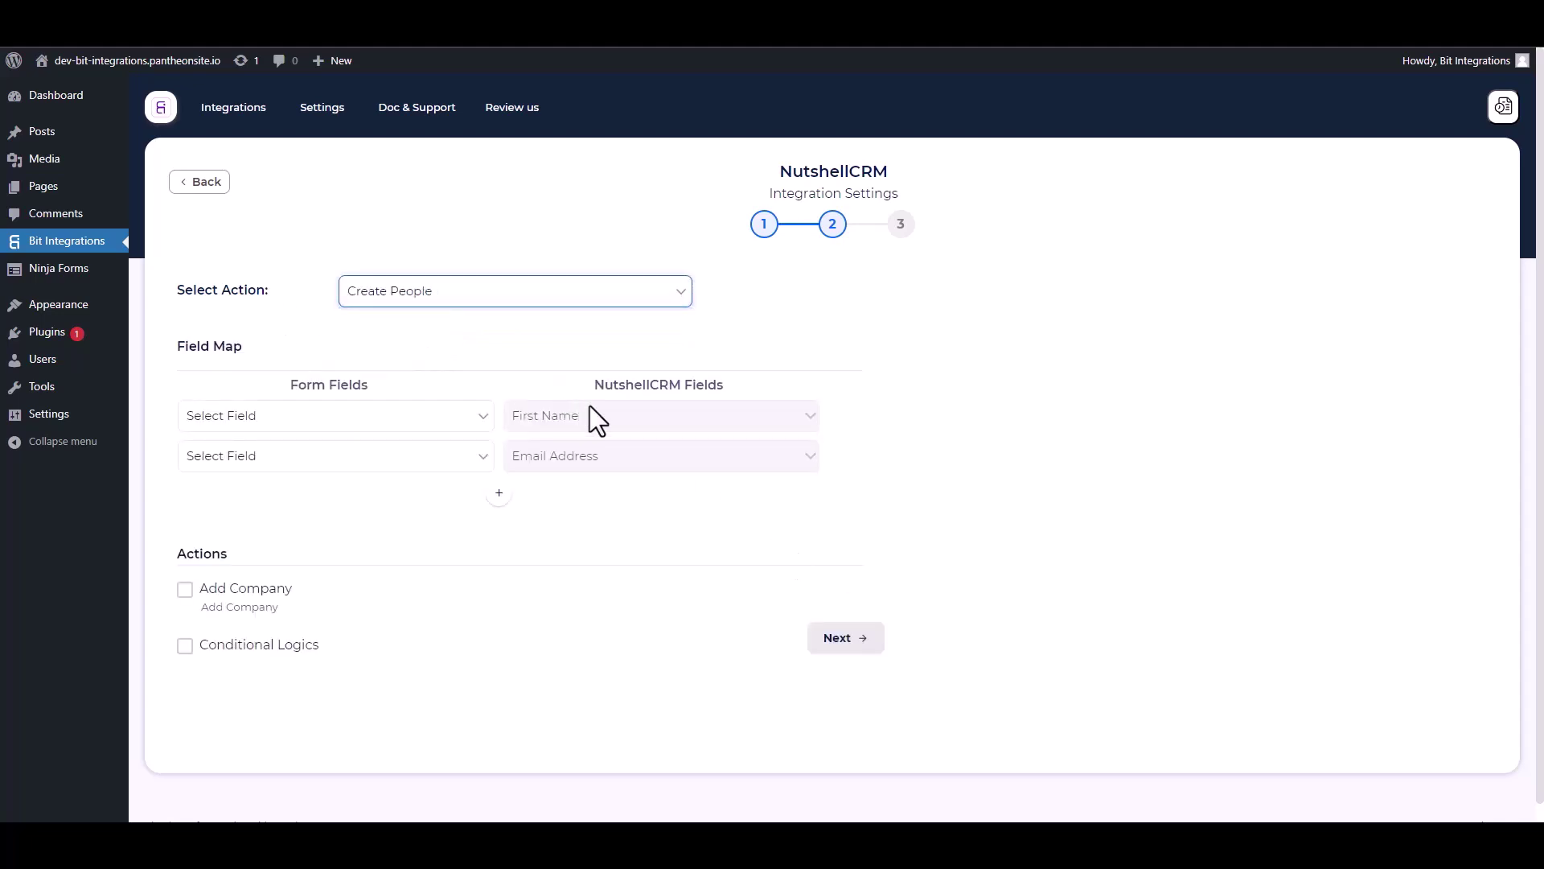
pyautogui.click(339, 418)
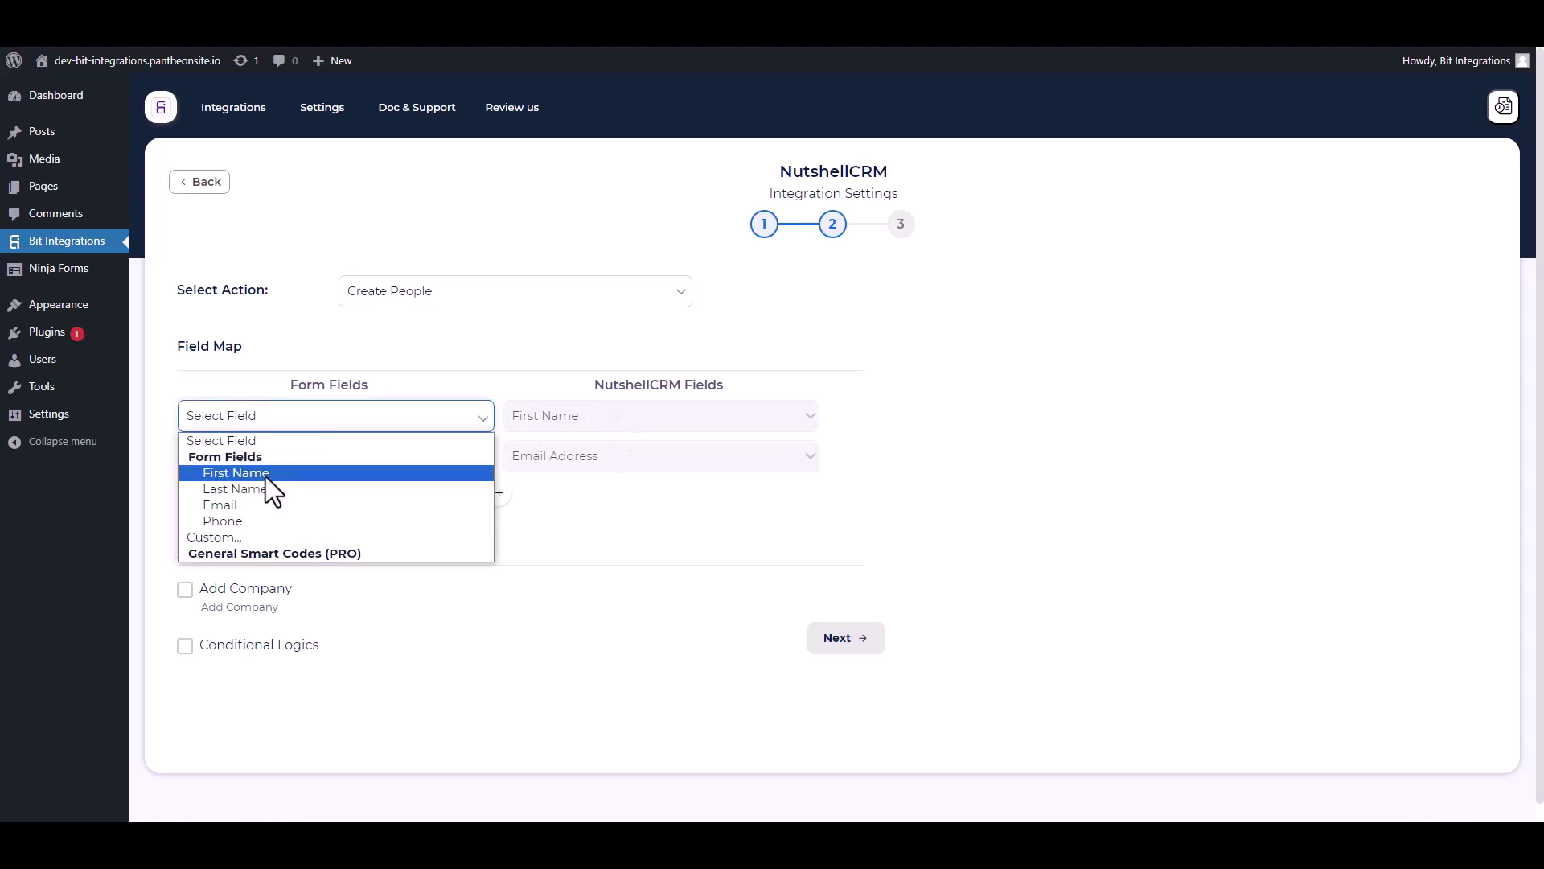
pyautogui.click(266, 474)
pyautogui.click(317, 465)
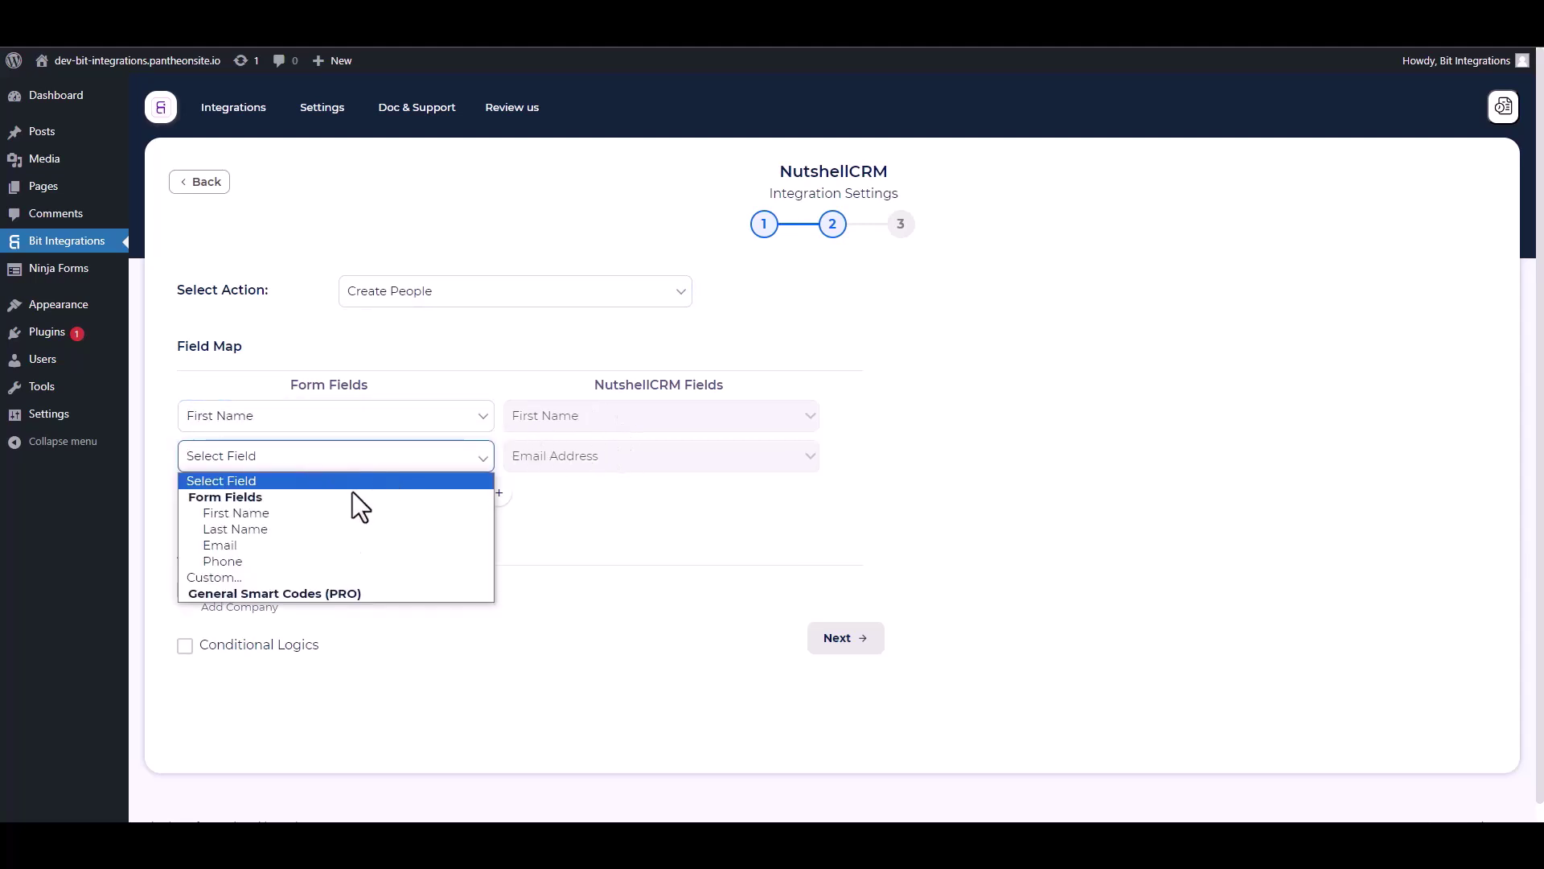
pyautogui.click(247, 553)
# Step: Add mapping rows for Last Name to Last Name and Phone to Phone Number
pyautogui.click(498, 493)
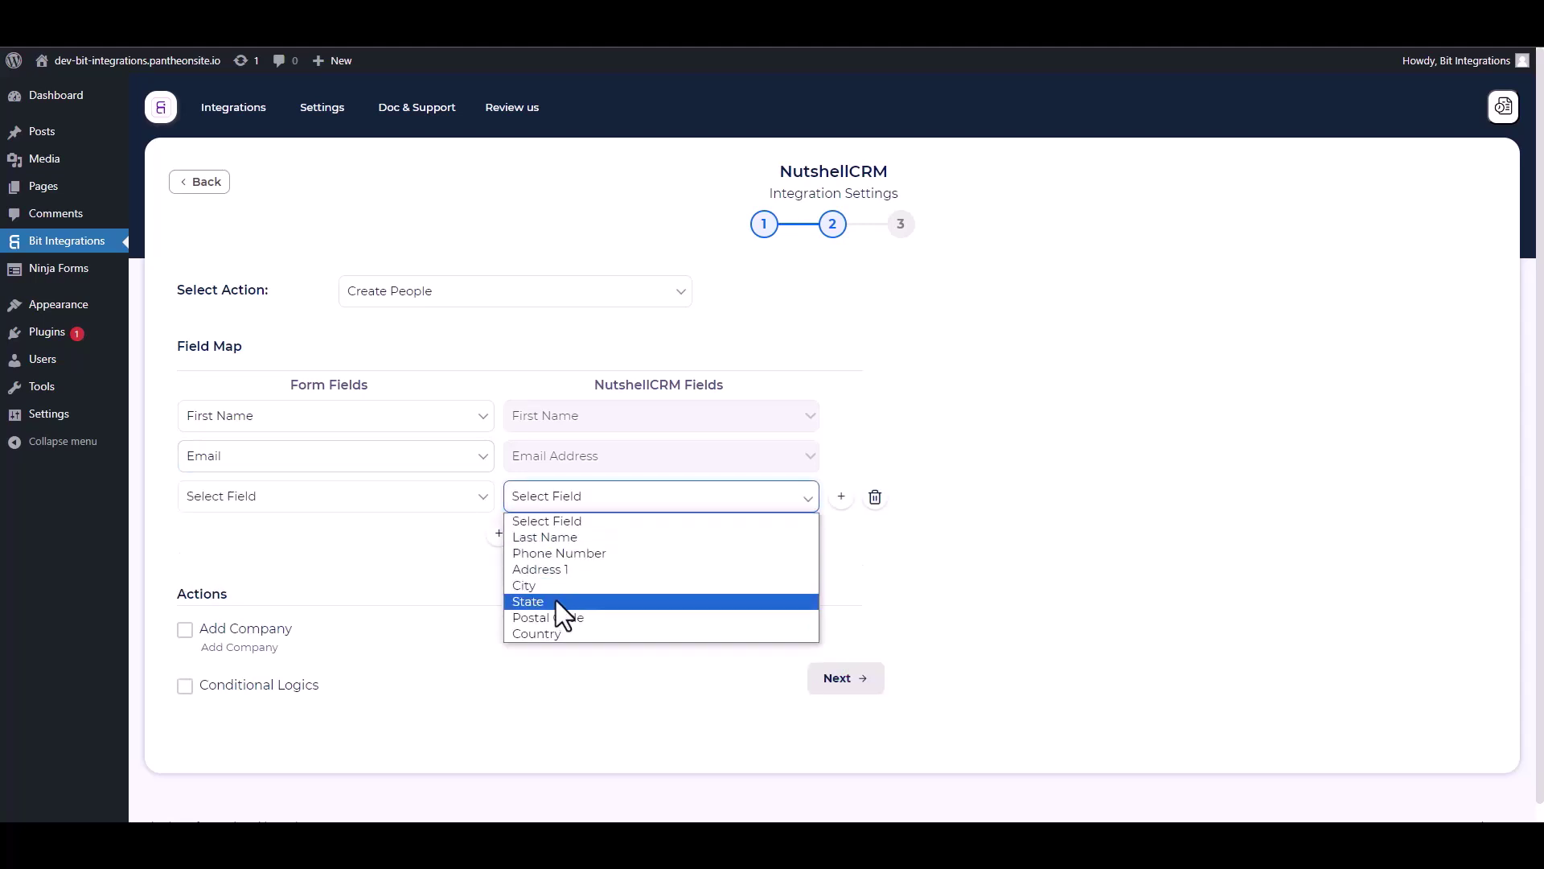
pyautogui.click(554, 538)
pyautogui.click(399, 498)
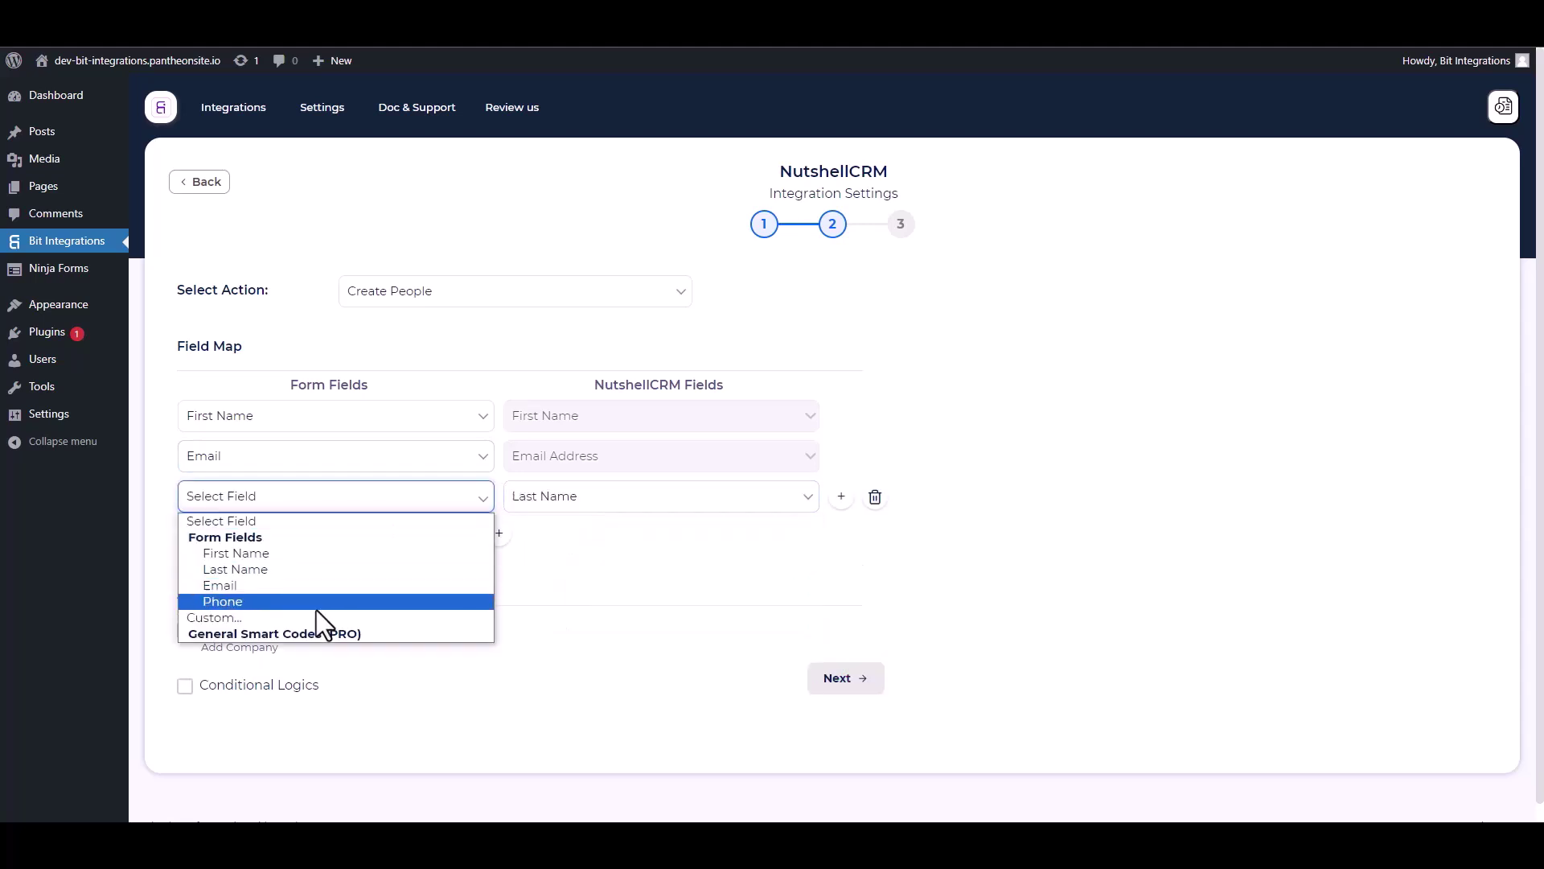
pyautogui.click(240, 569)
pyautogui.click(499, 531)
pyautogui.click(548, 535)
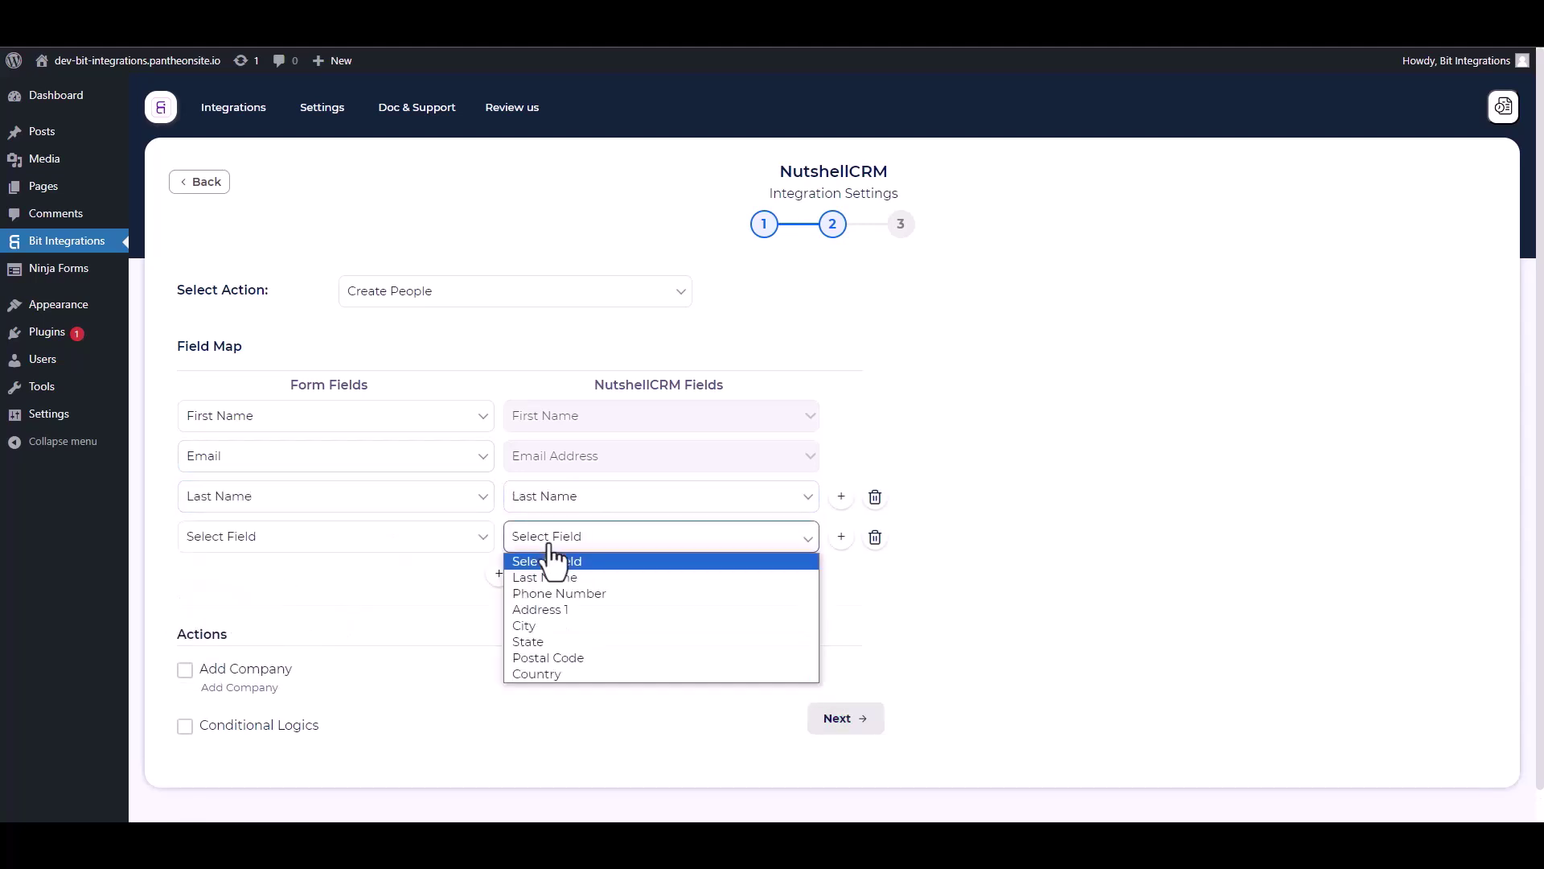
pyautogui.click(546, 595)
pyautogui.click(302, 537)
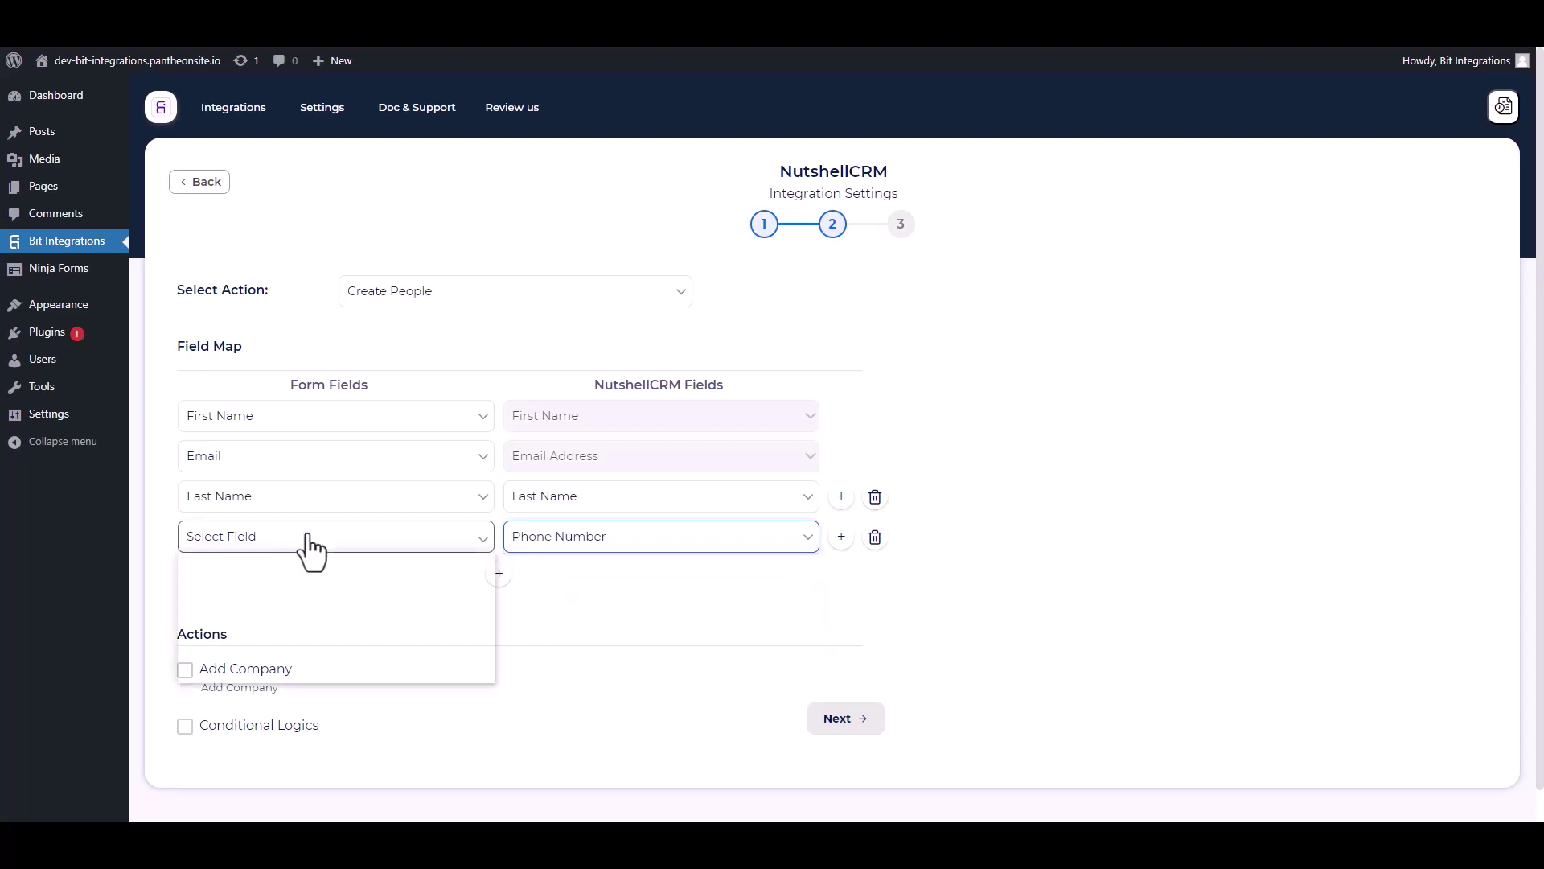
pyautogui.click(240, 641)
pyautogui.scroll(-1, 423, 570)
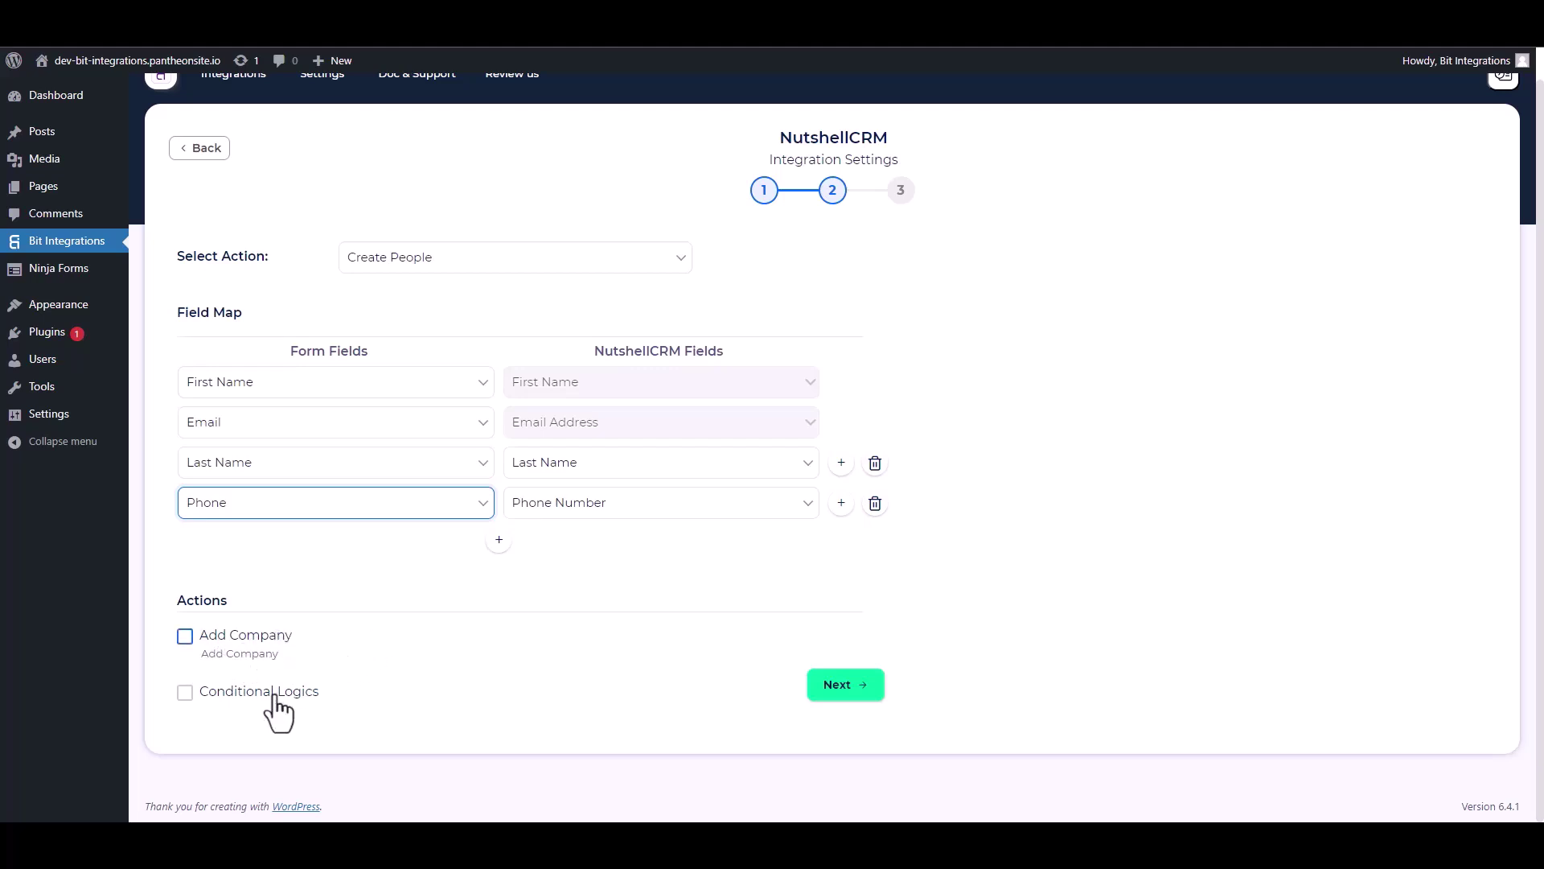
# Step: Leave Conditional Logics off and finish and save the integration
pyautogui.click(185, 692)
pyautogui.scroll(-2, 363, 651)
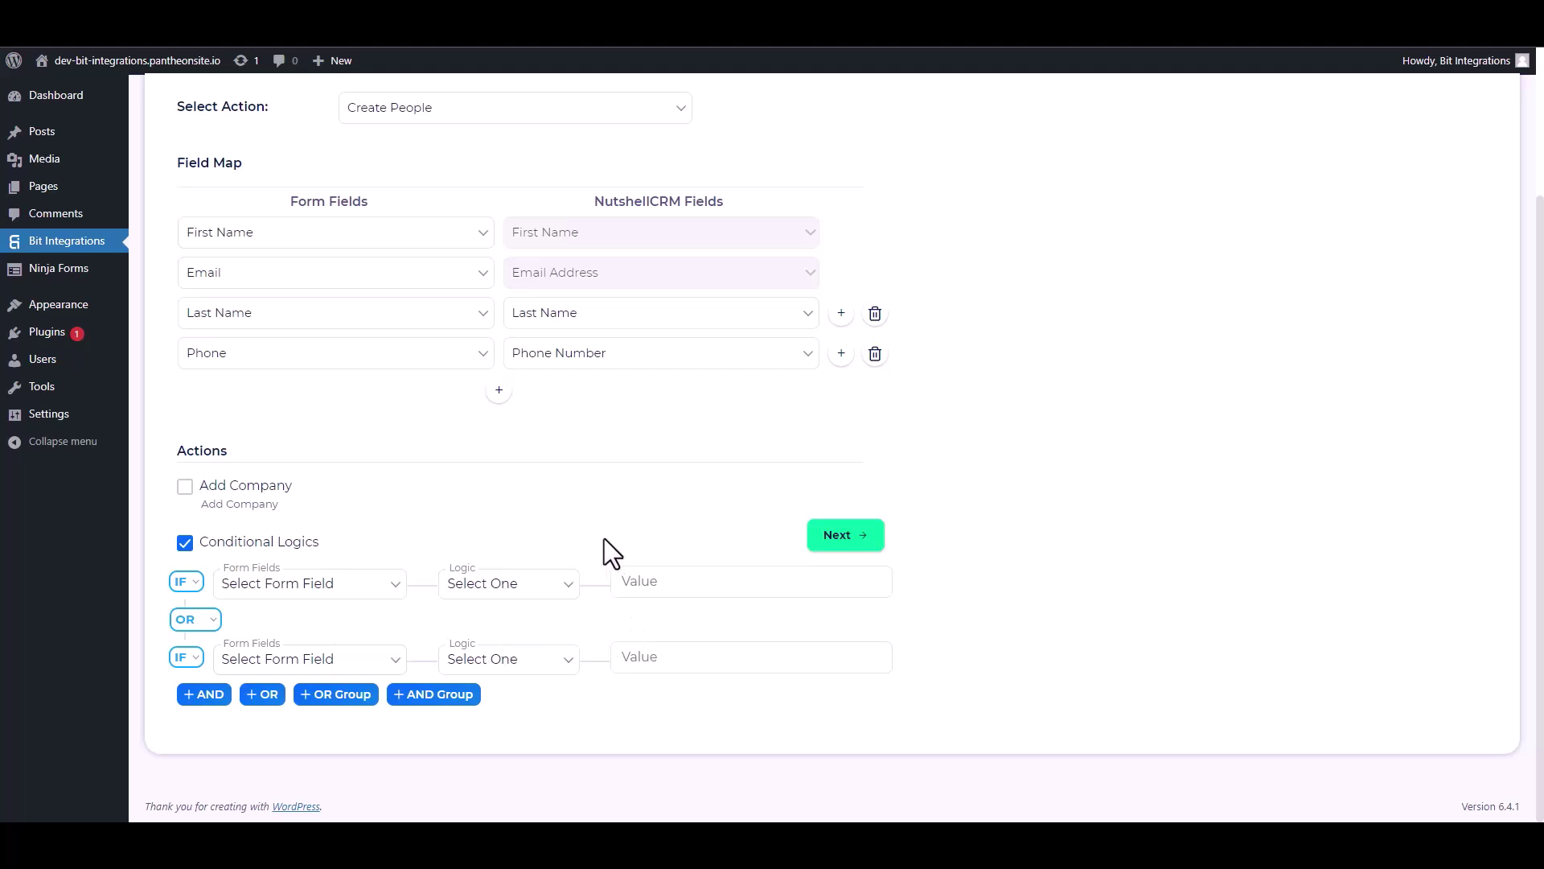
pyautogui.click(184, 544)
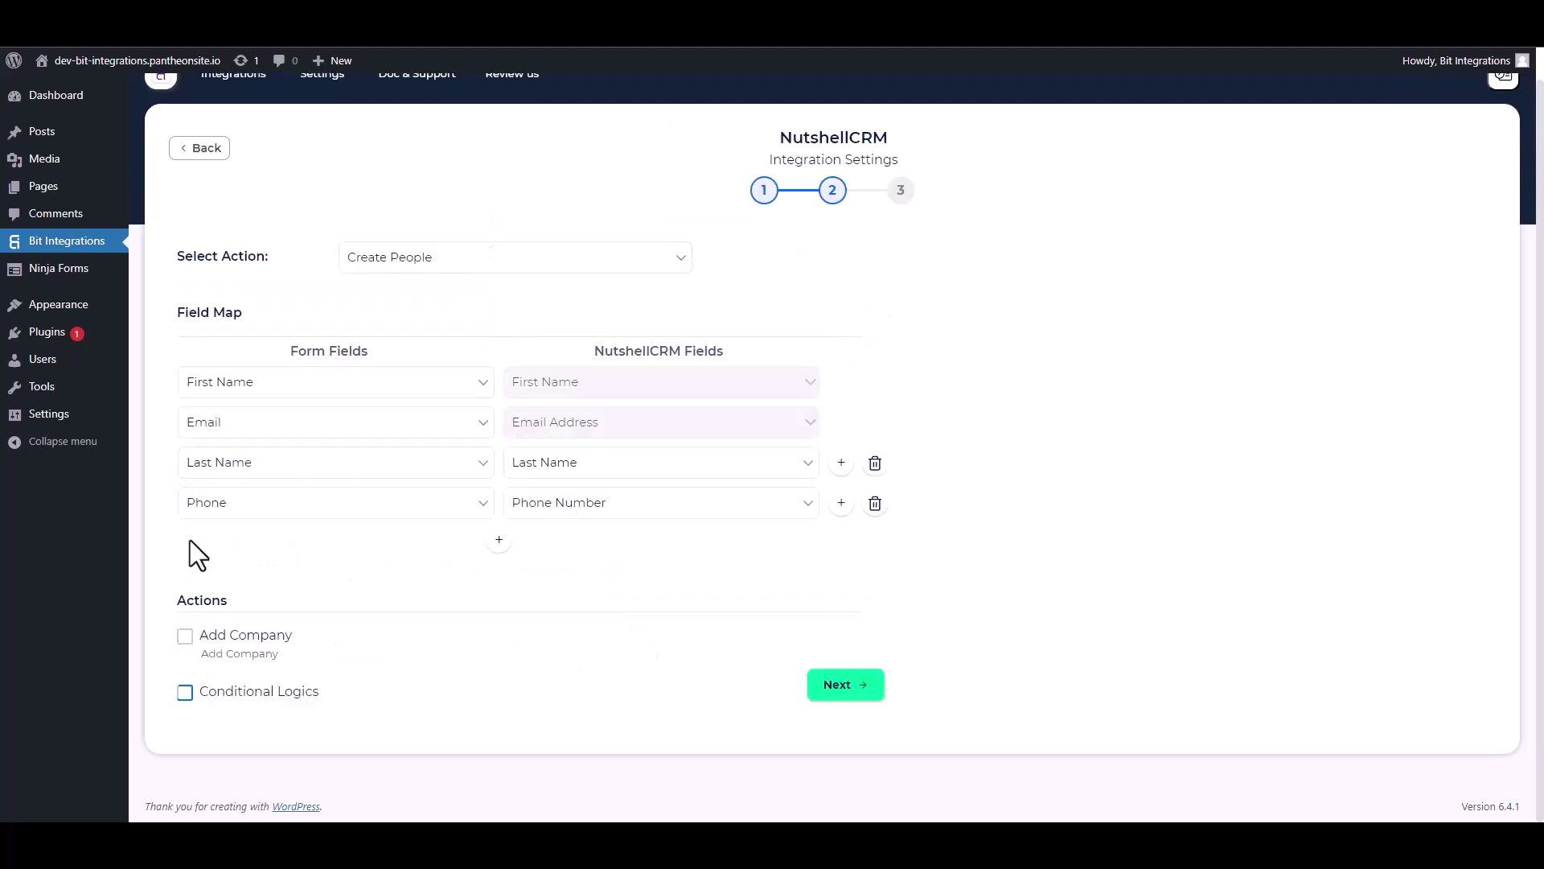
pyautogui.click(831, 686)
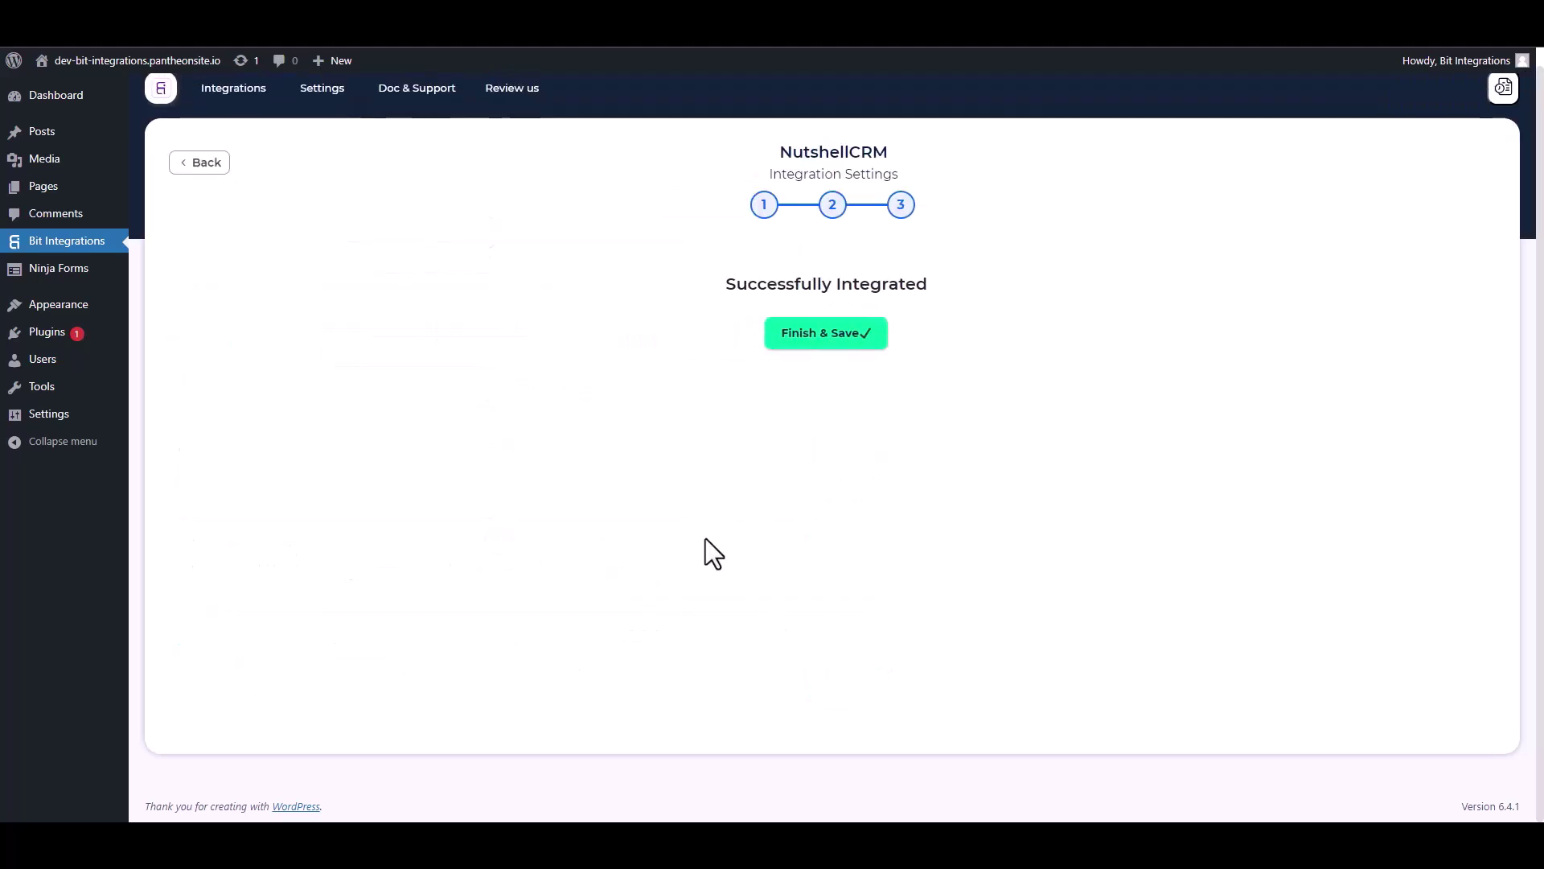
pyautogui.click(812, 342)
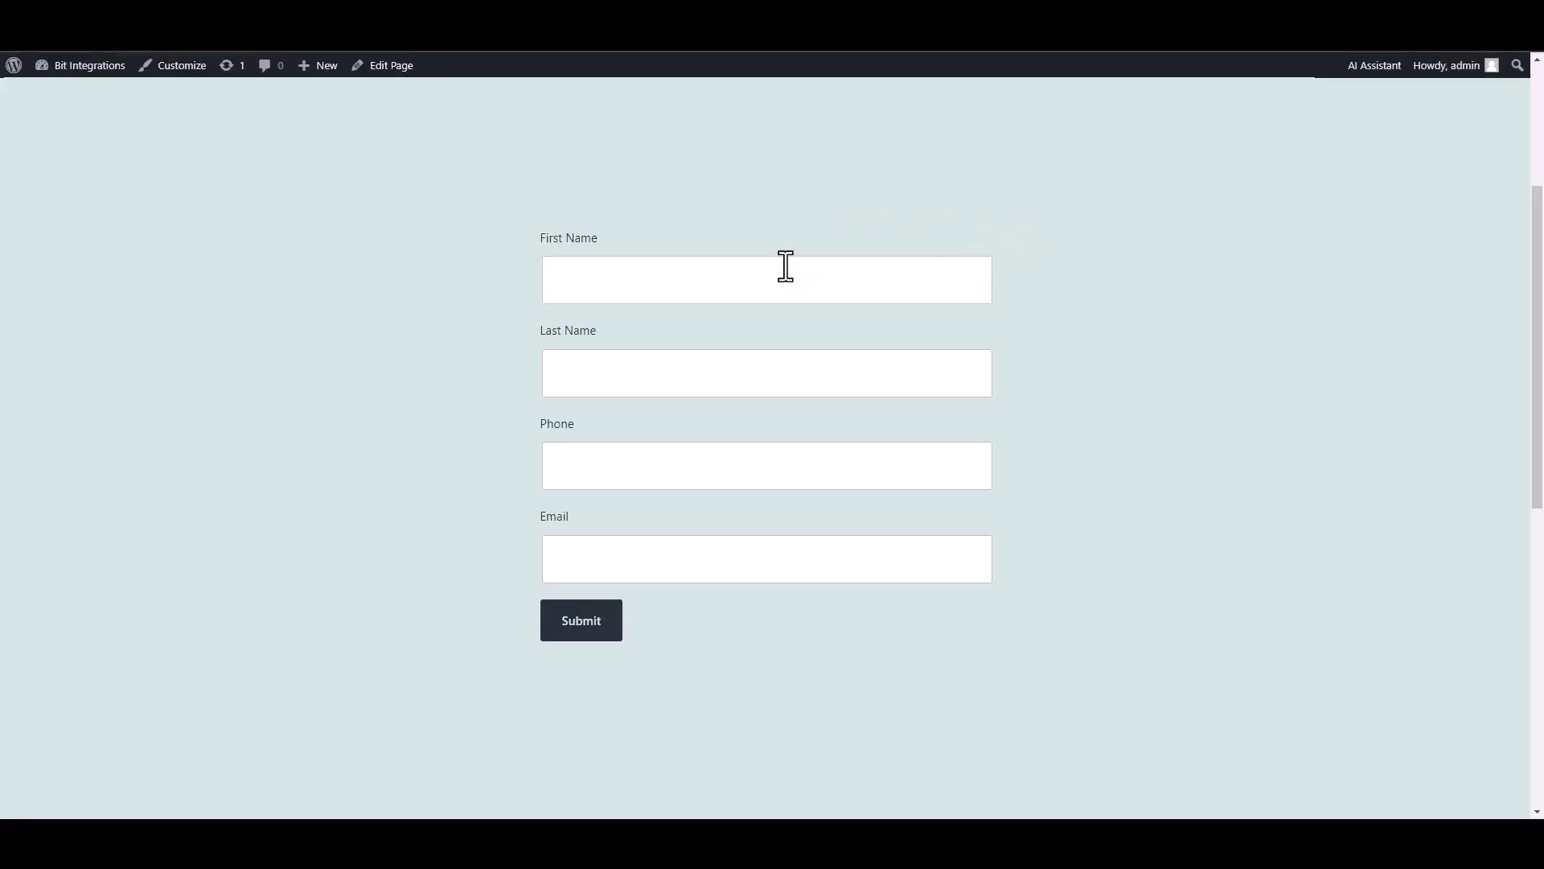
# Step: Enter a second test person's first name, last name, phone and email in the Spectra form and submit
pyautogui.click(786, 266)
pyautogui.write('B')
pyautogui.write('it')
pyautogui.click(911, 375)
pyautogui.write('Integr')
pyautogui.write('ations')
pyautogui.click(873, 479)
pyautogui.write('4445556')
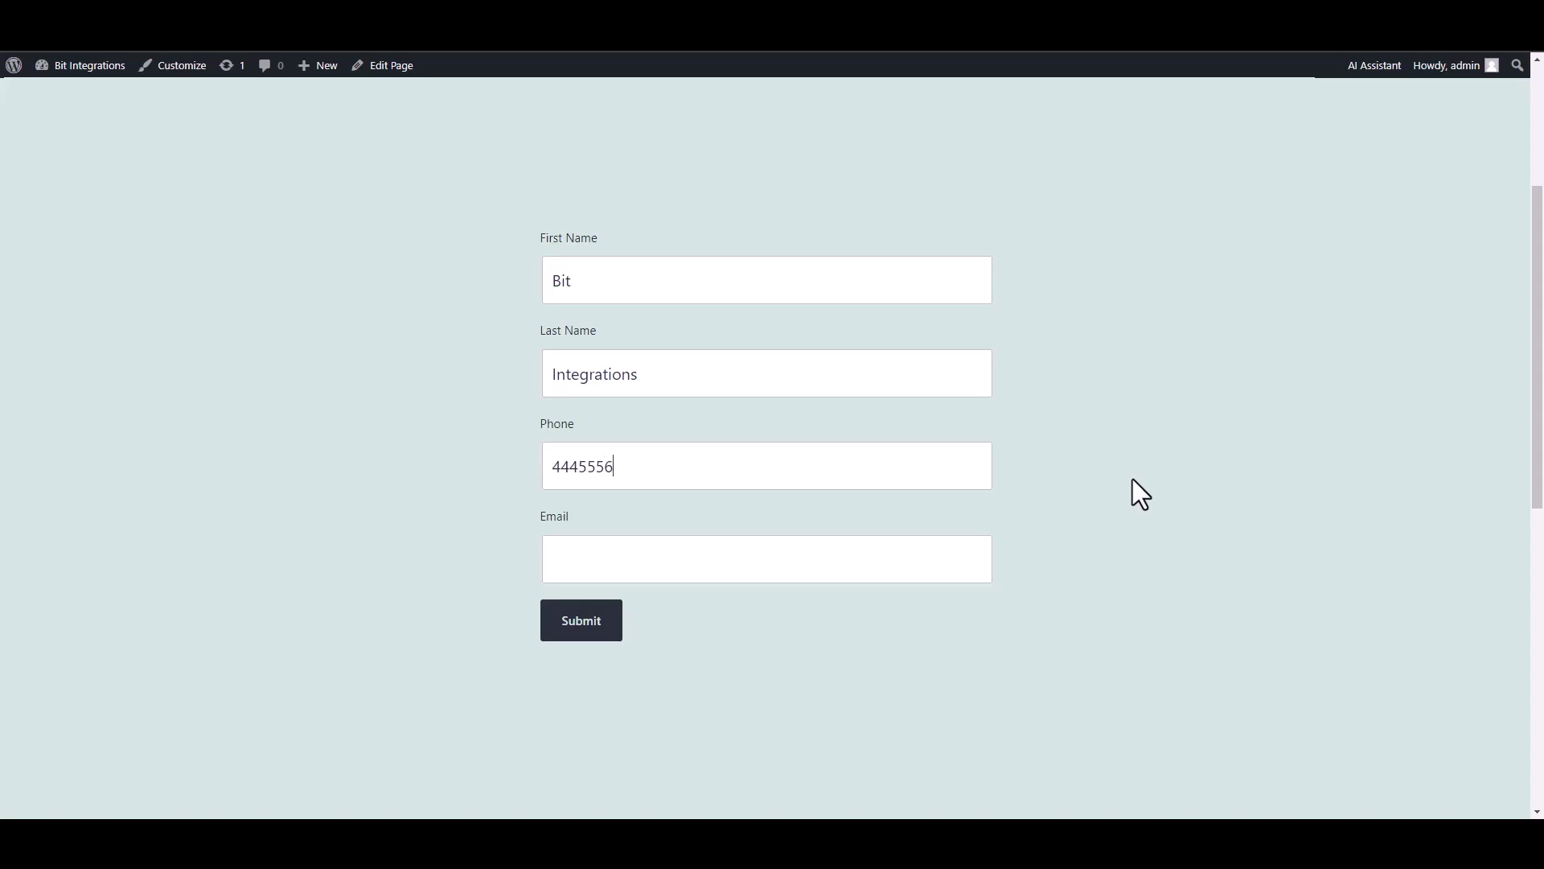
pyautogui.write('66')
pyautogui.click(915, 559)
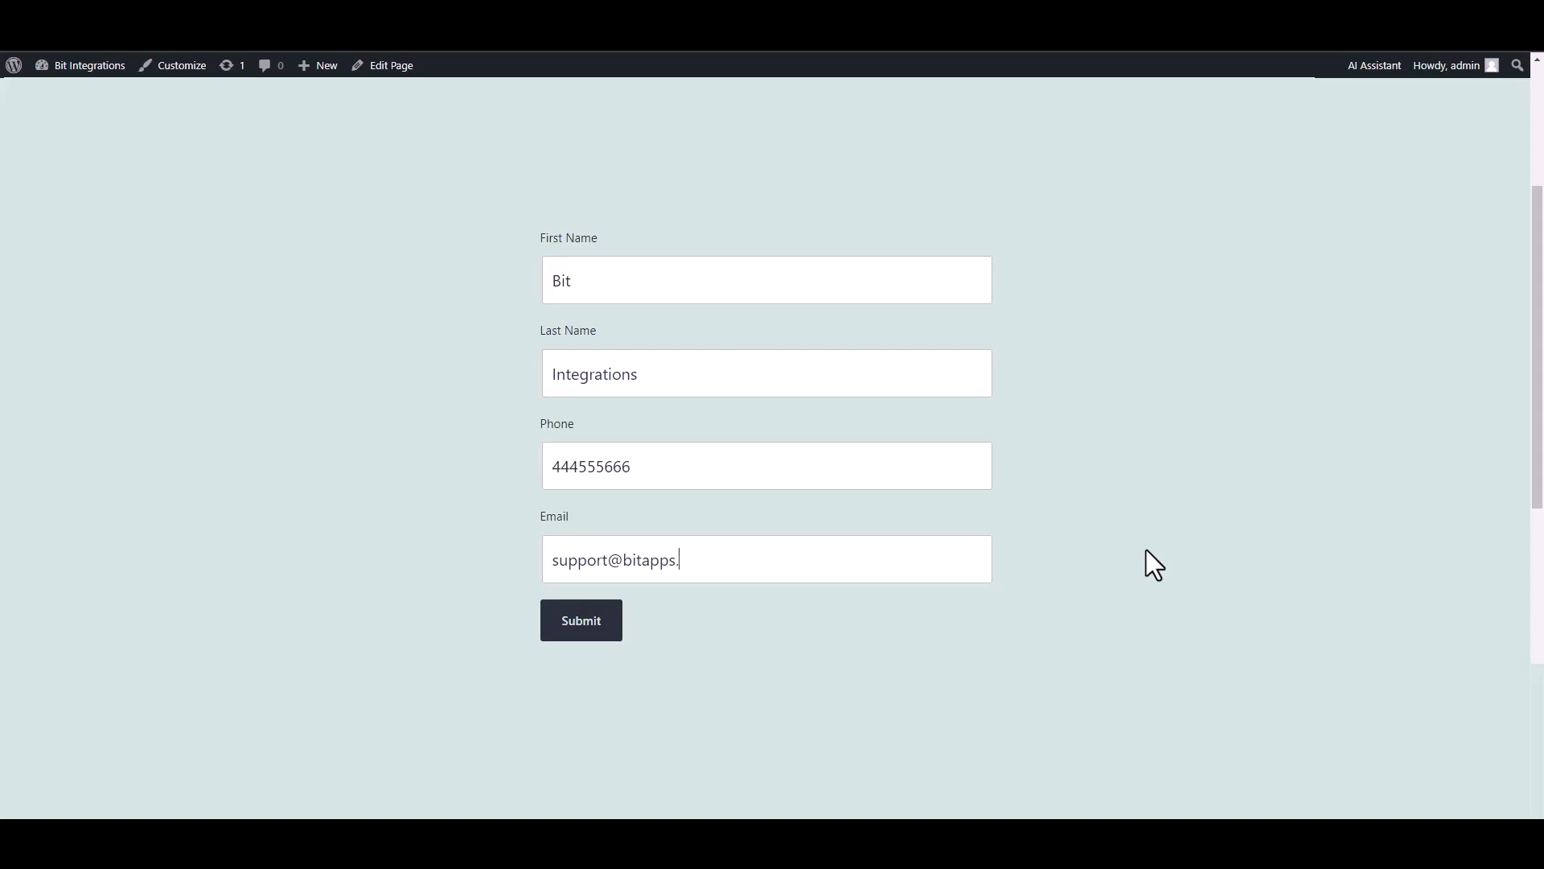
pyautogui.click(614, 630)
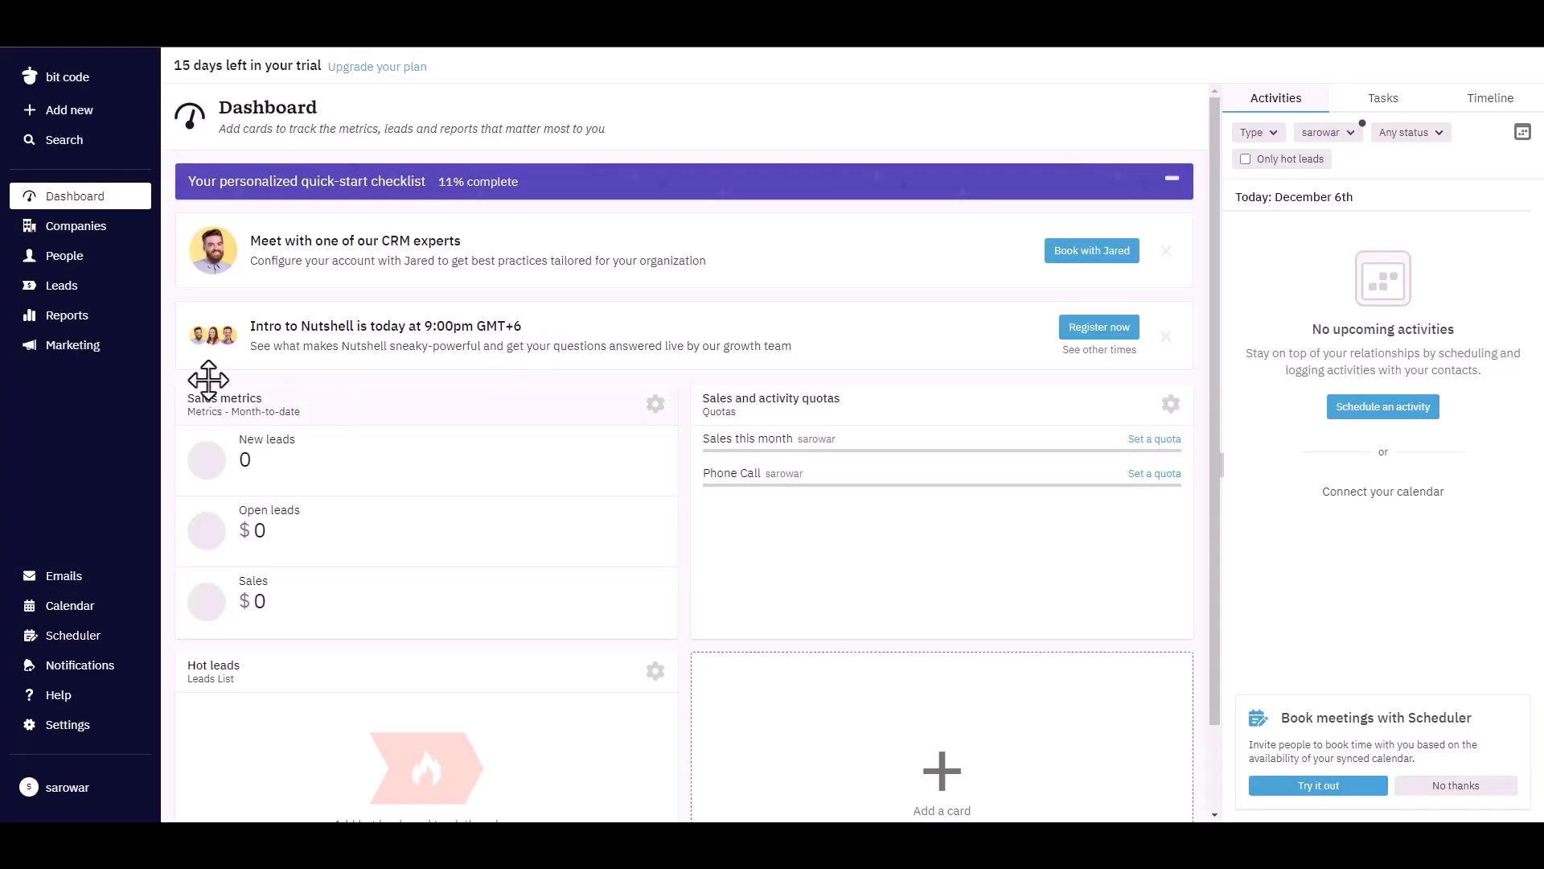
# Step: Open the Nutshell People list to find test contact Bit with phone 444555666
pyautogui.click(63, 264)
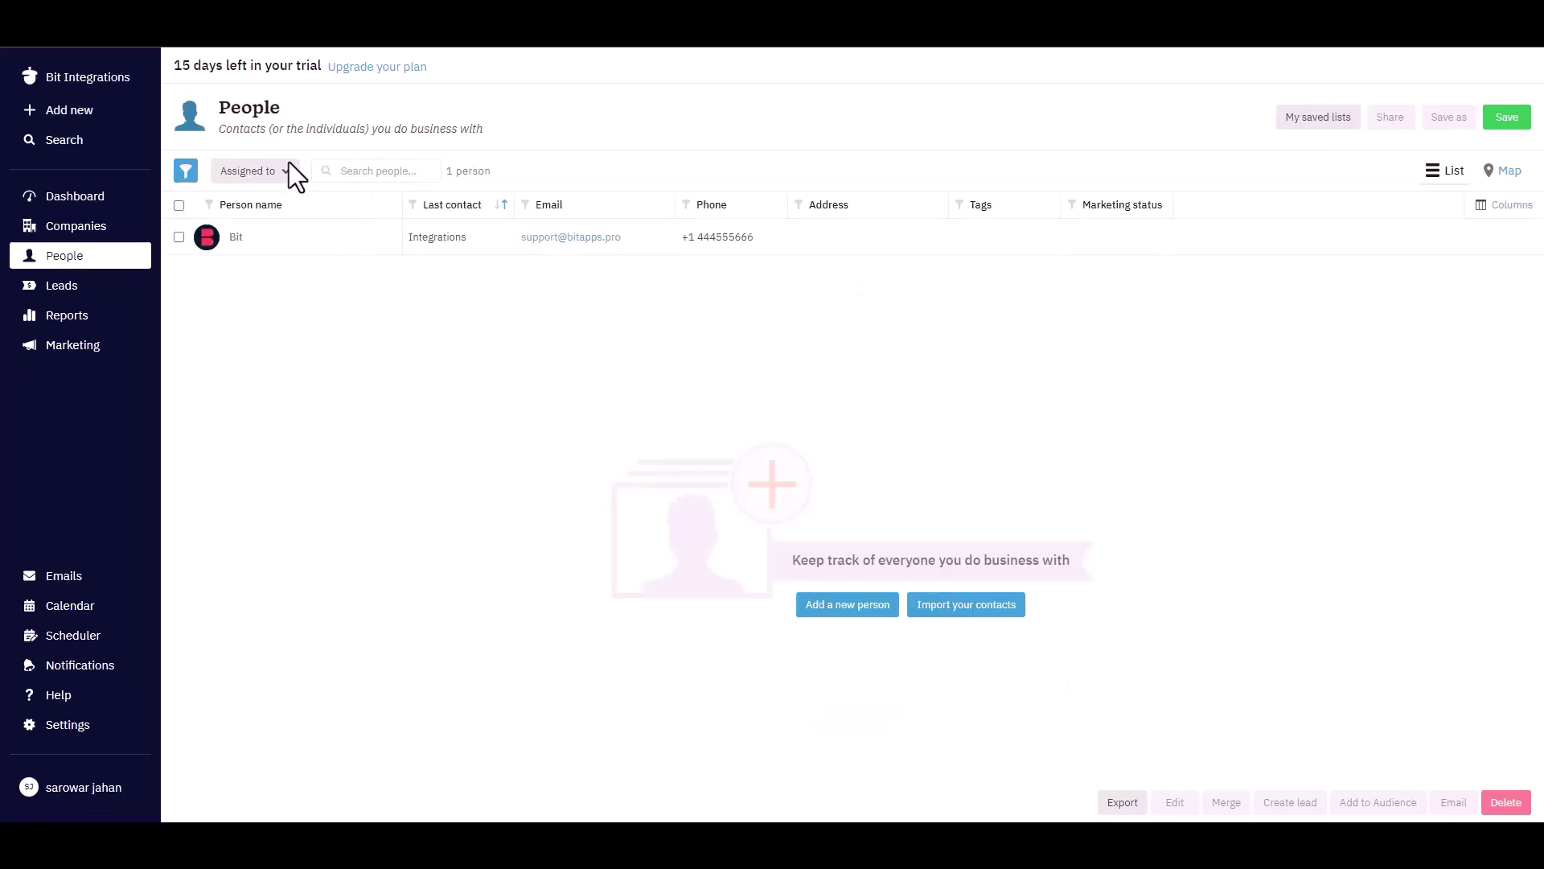